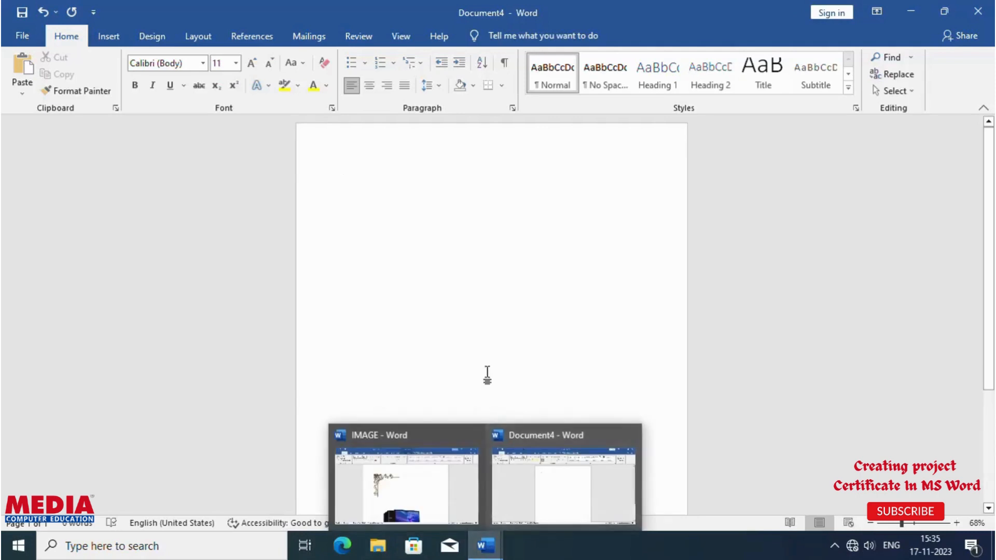
- Set up the page with Normal margins, Portrait orientation and A4 paper size
click(198, 44)
click(24, 83)
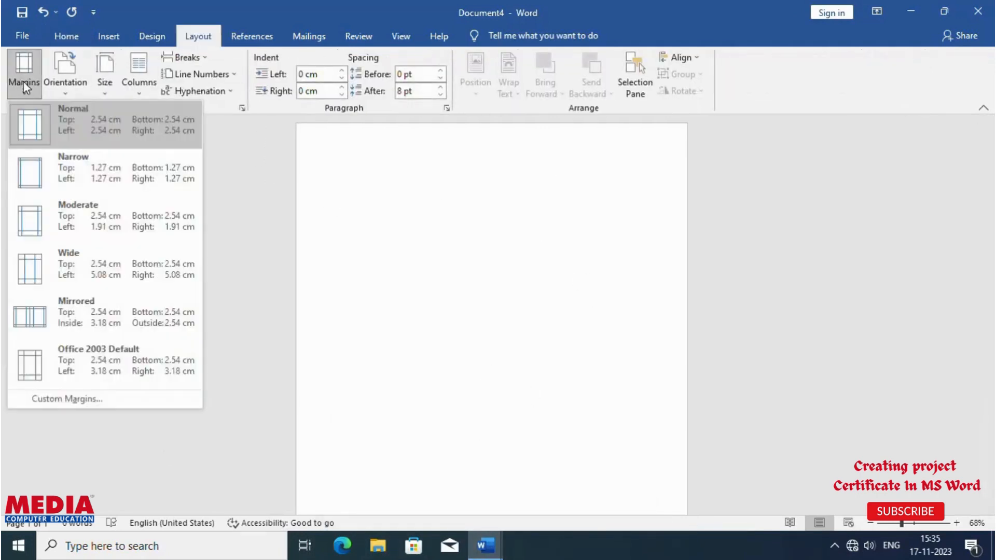
click(101, 138)
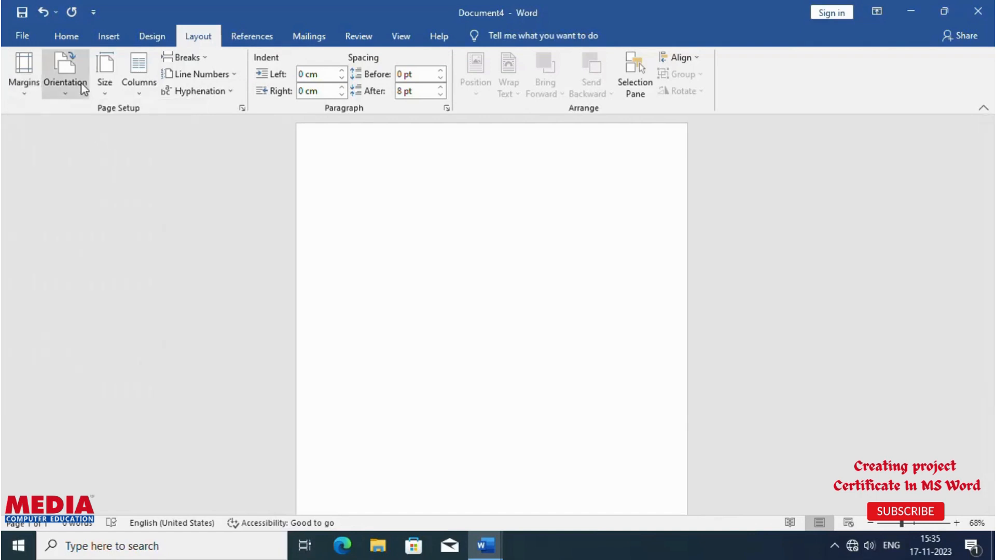
click(83, 81)
click(91, 126)
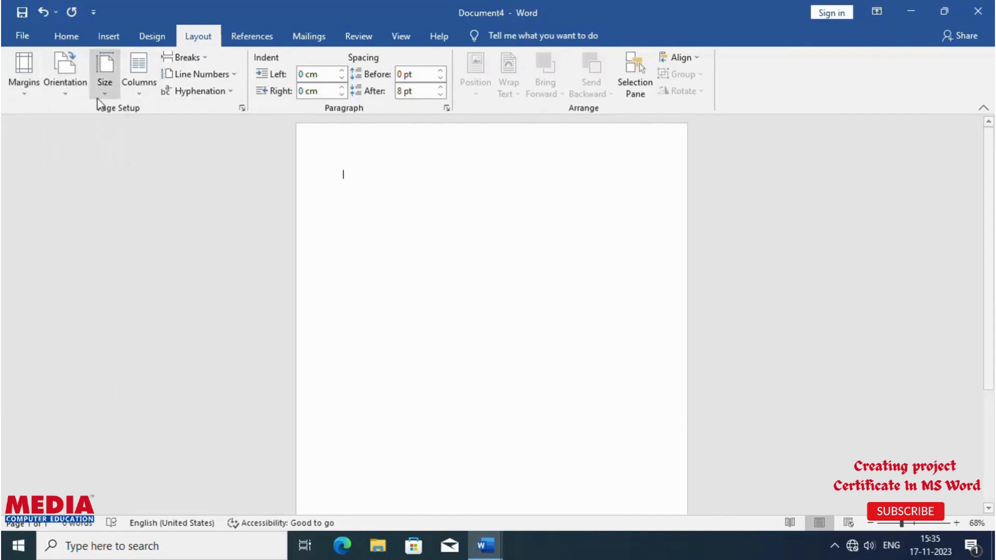
click(105, 75)
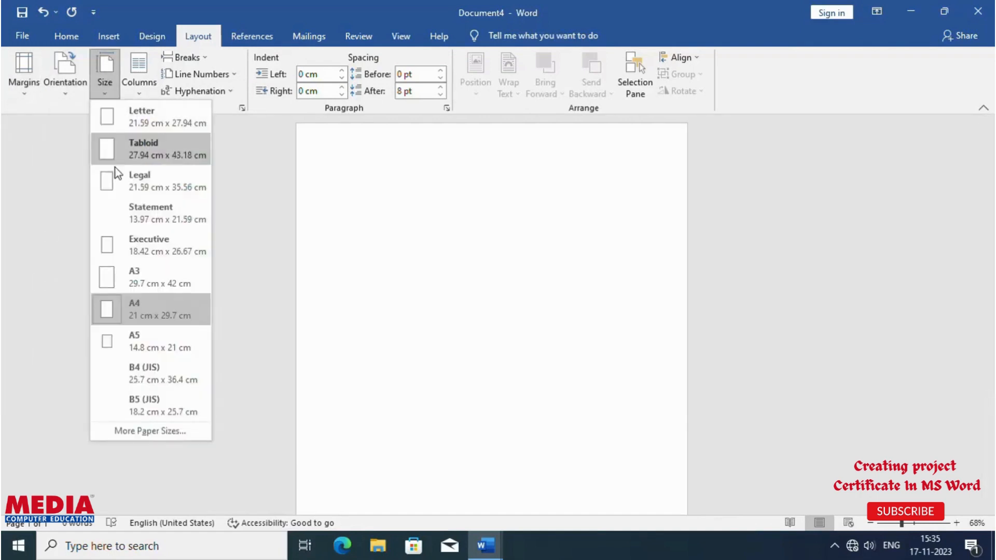
click(142, 315)
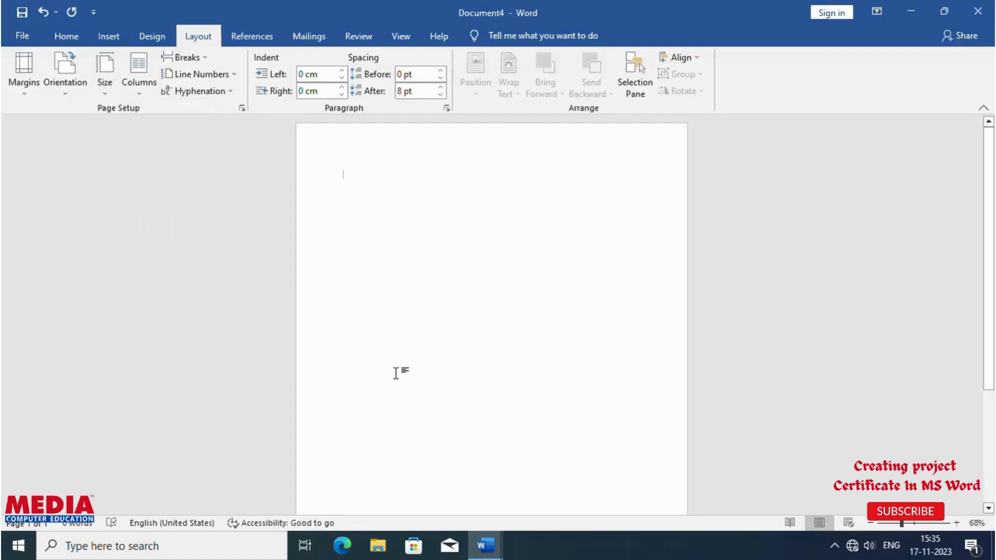
- Add a red triple-line box border, 3 pt wide, around the page for the whole document
click(163, 42)
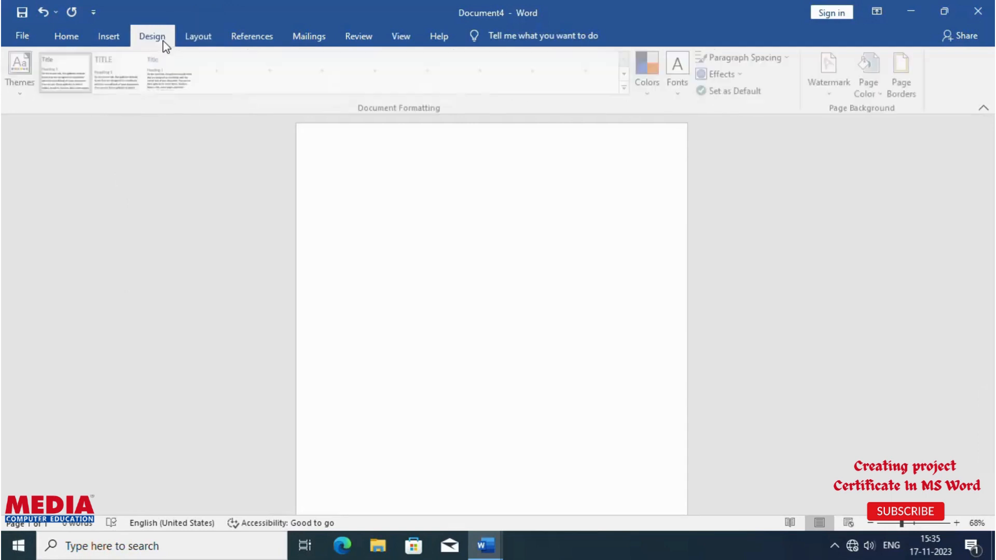
click(898, 102)
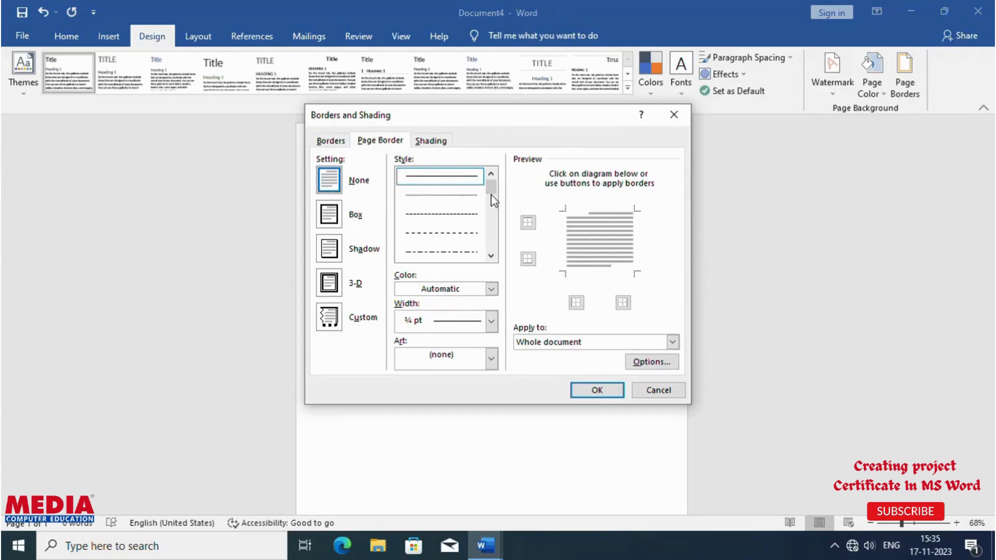
drag(491, 196, 492, 222)
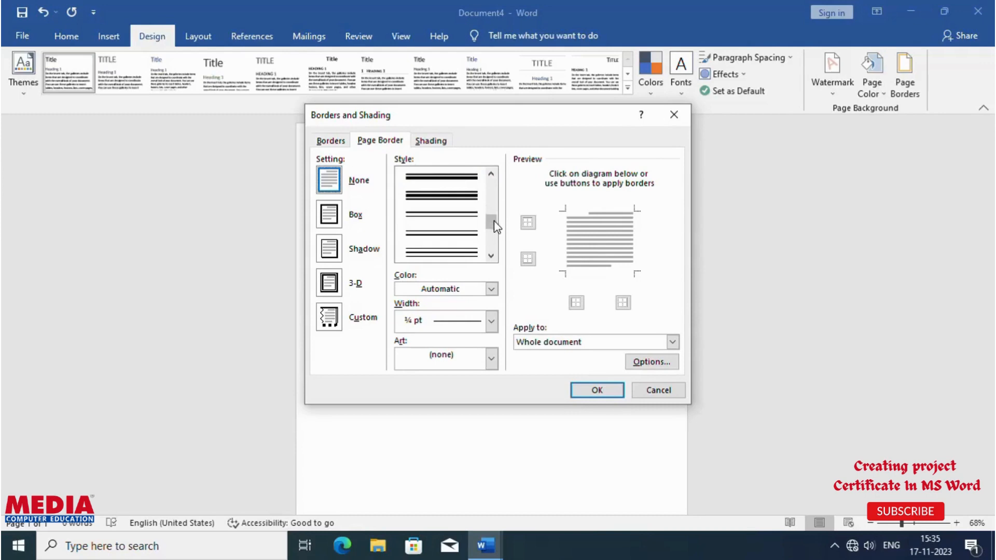
click(471, 195)
click(474, 253)
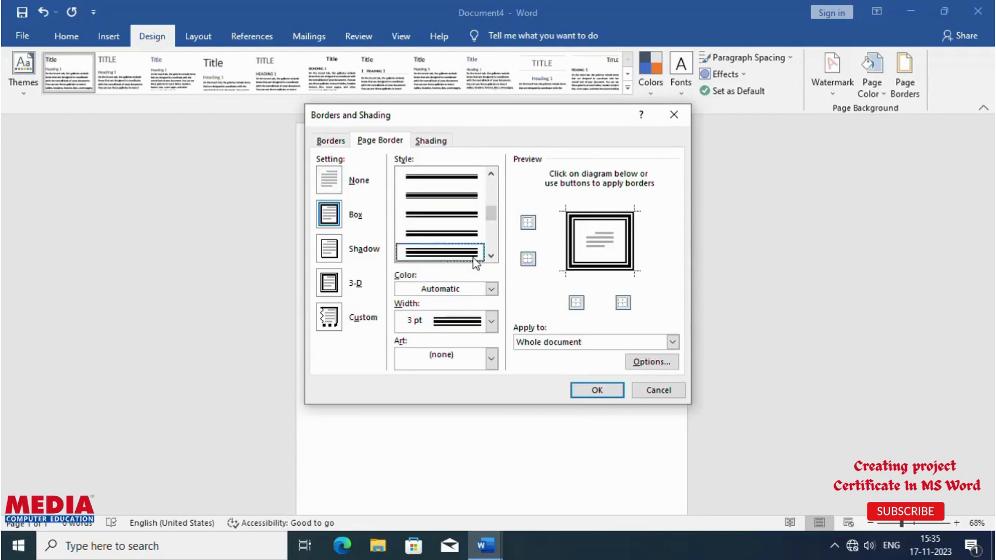
click(491, 290)
click(414, 419)
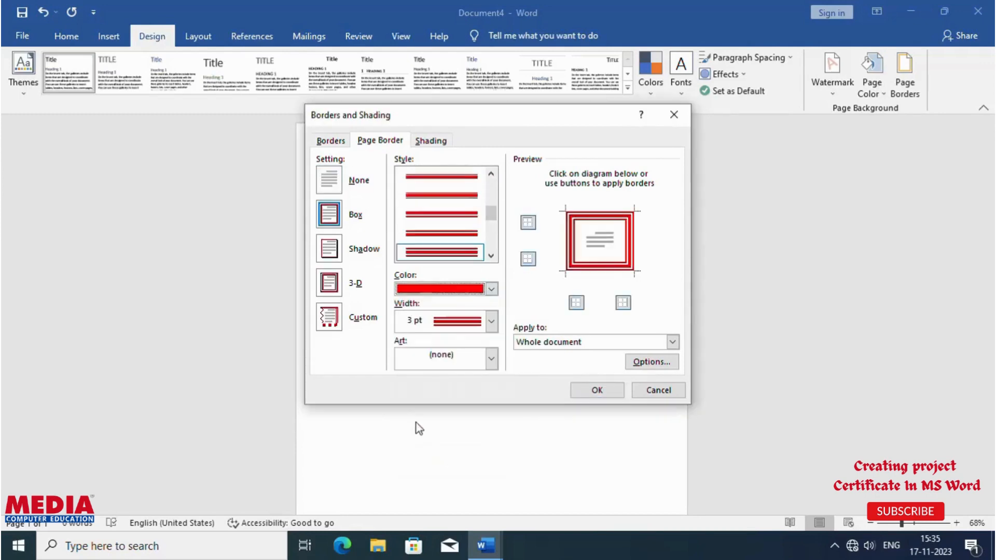
click(595, 391)
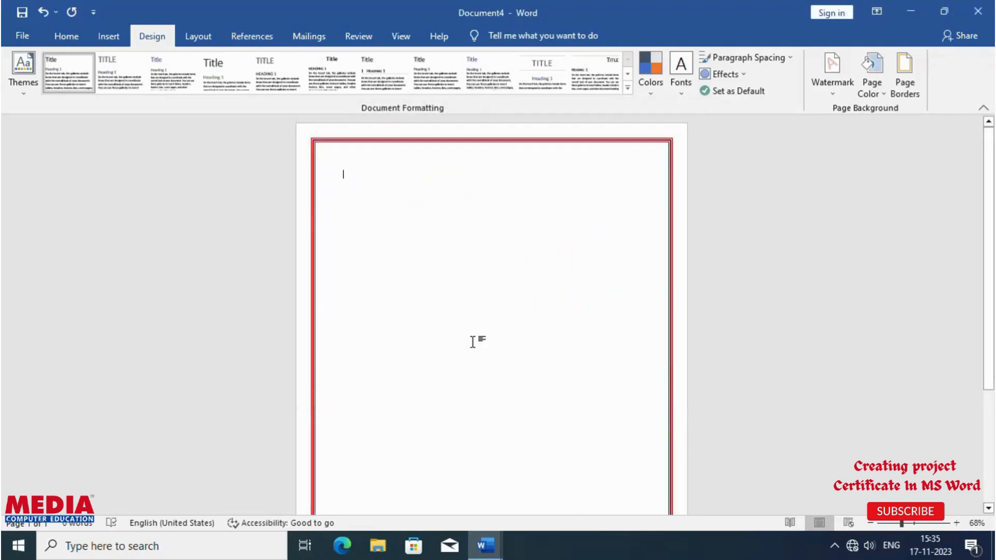
scroll(475, 309, down, 3)
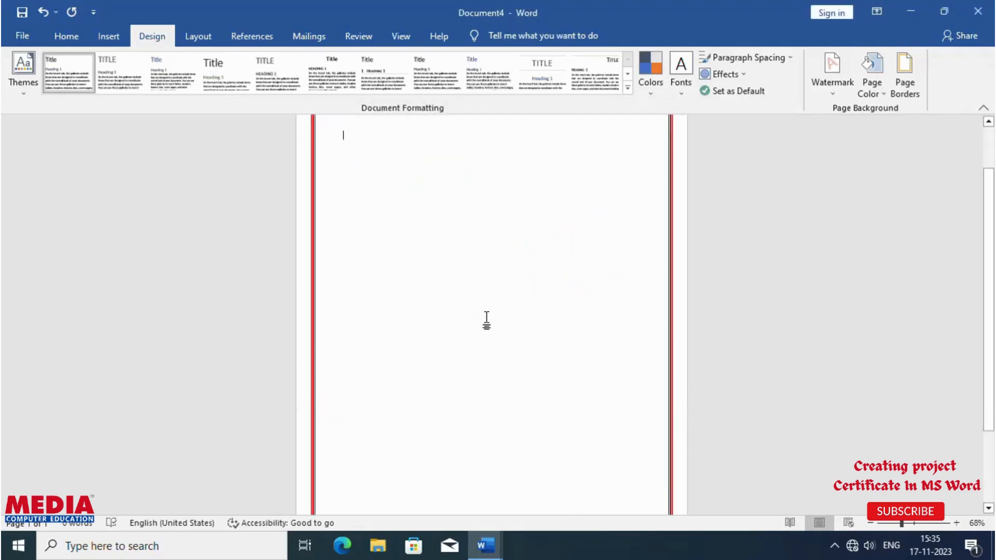
scroll(493, 326, up, 3)
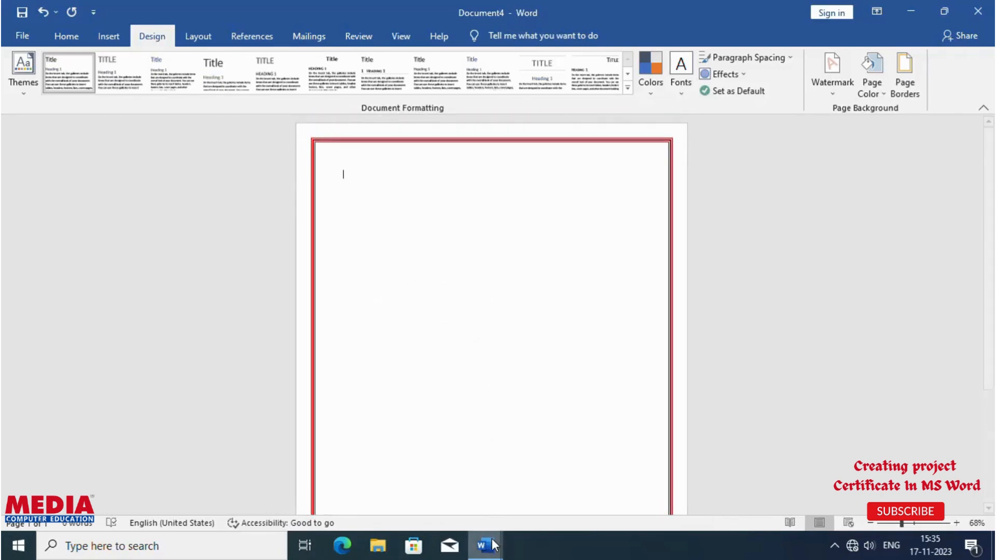
- Copy the gold corner ornament from the IMAGE document into Document4, fit it into the border's upper-left corner and narrow it slightly
mouse_move(485, 545)
click(431, 503)
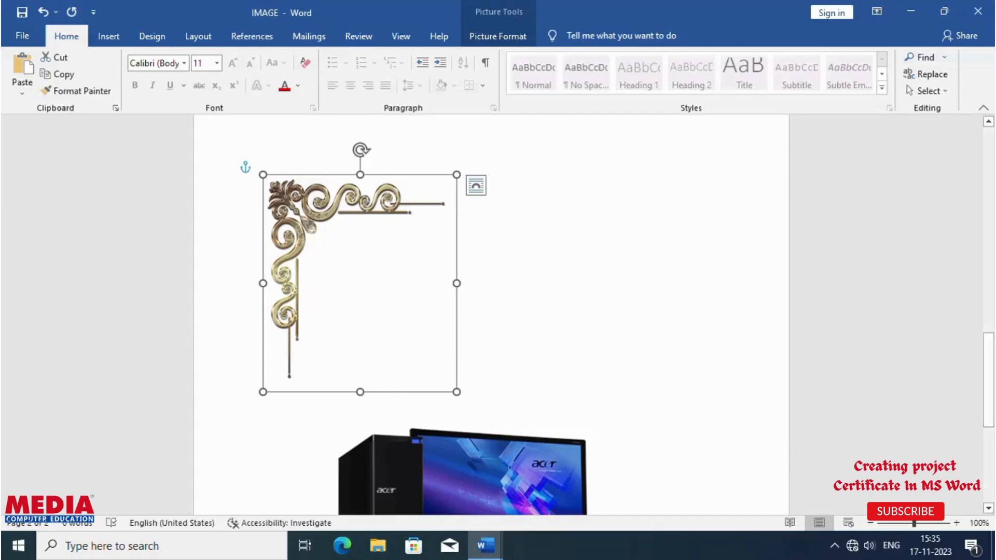
mouse_move(485, 545)
click(537, 503)
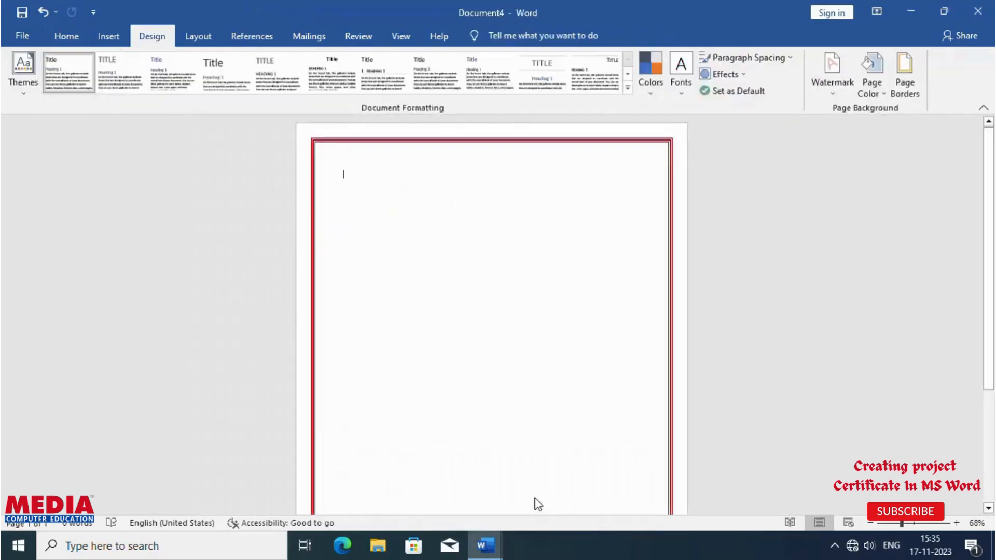
key(ctrl+v)
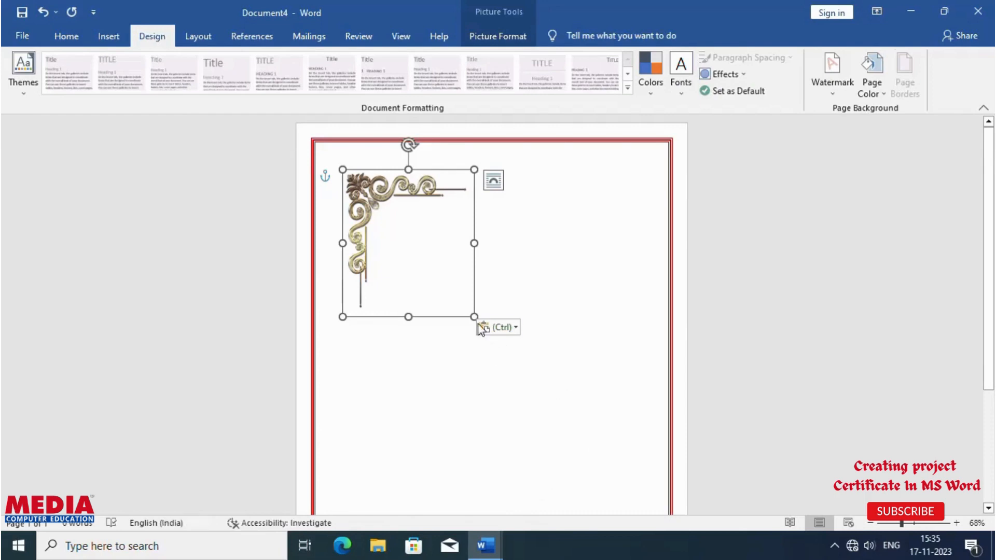
drag(441, 319, 376, 270)
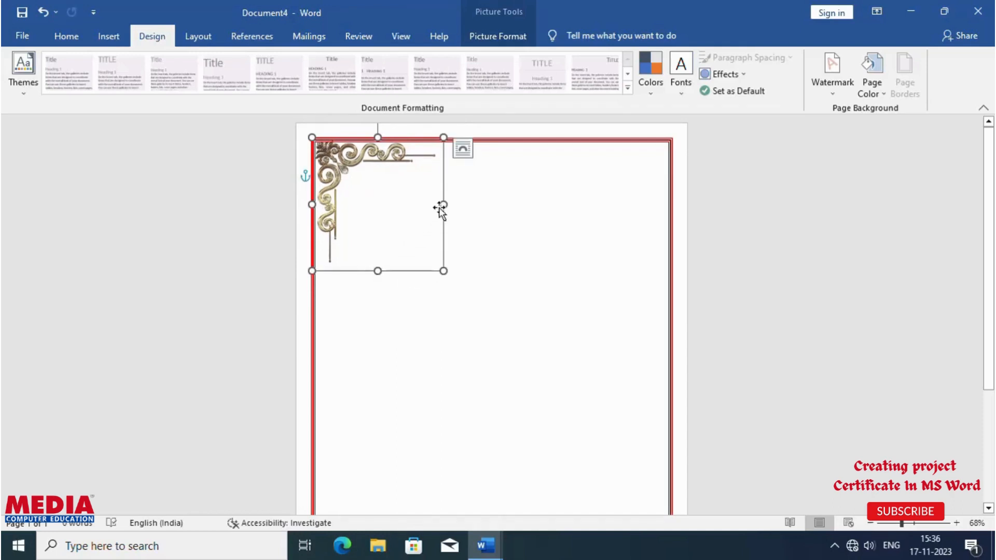
mouse_move(428, 204)
mouse_down()
mouse_move(411, 202)
mouse_move(422, 204)
mouse_up()
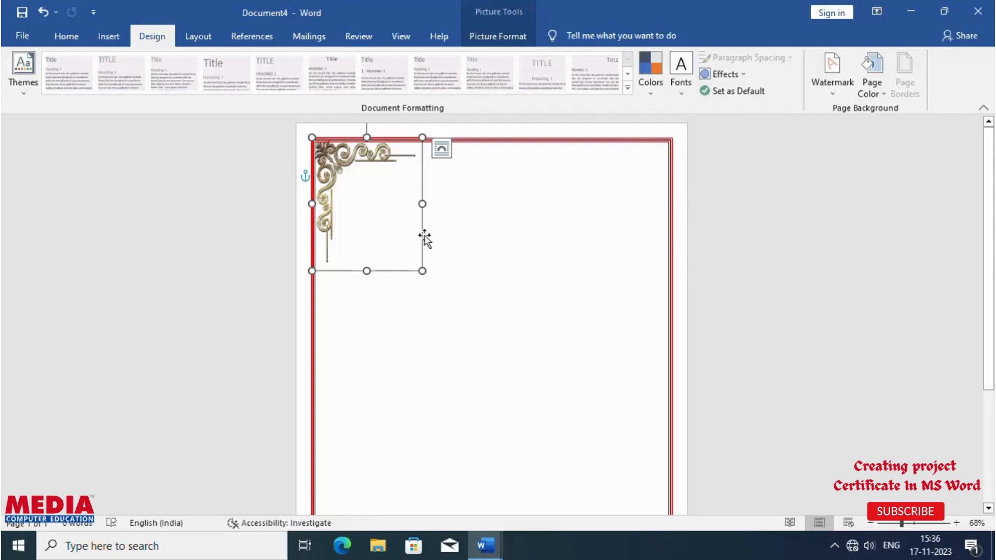
- Make three copies of the corner ornament and fit one, rotated 90° clockwise, into the border's upper-right corner
key(ctrl+c)
key(ctrl+v)
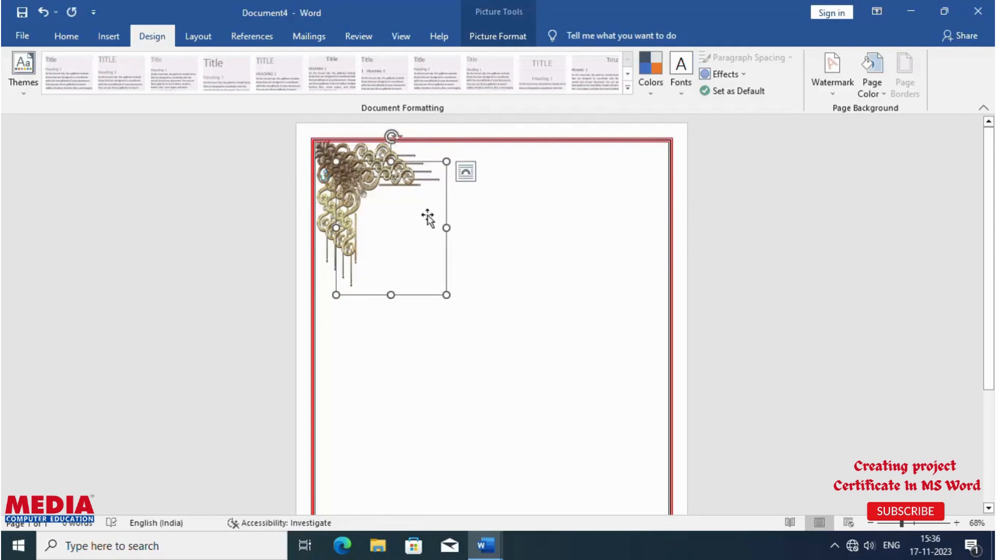
drag(458, 251, 527, 277)
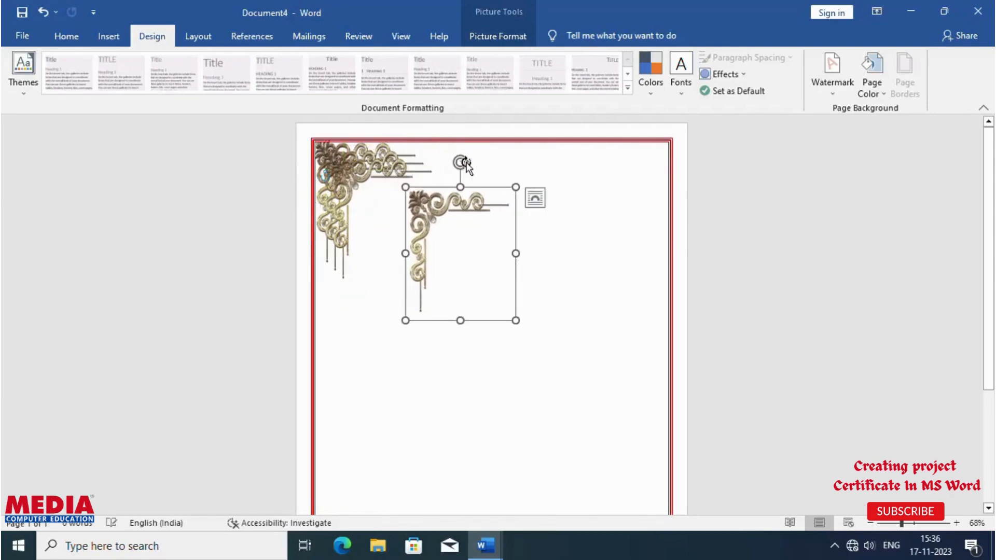
drag(465, 164, 685, 200)
drag(573, 155, 581, 146)
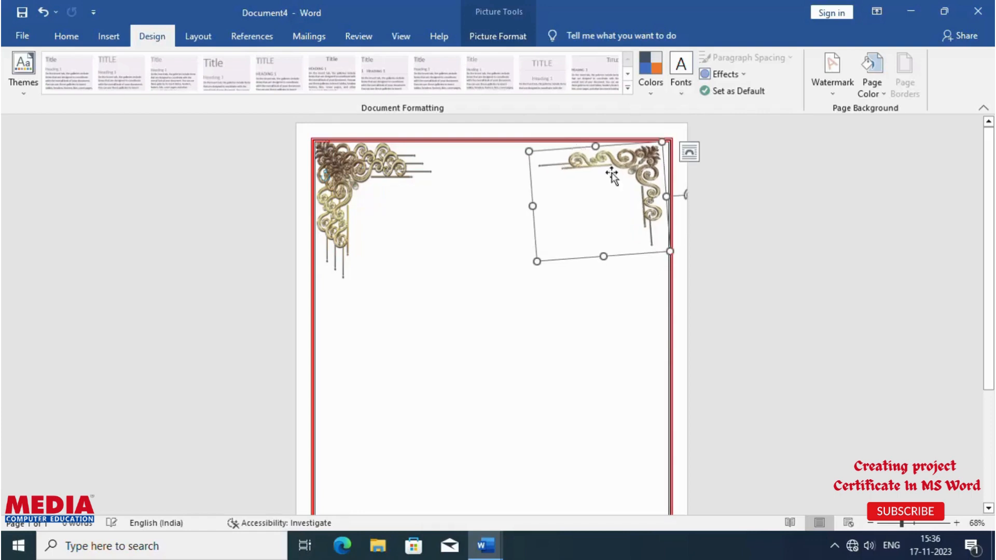
drag(685, 197, 687, 201)
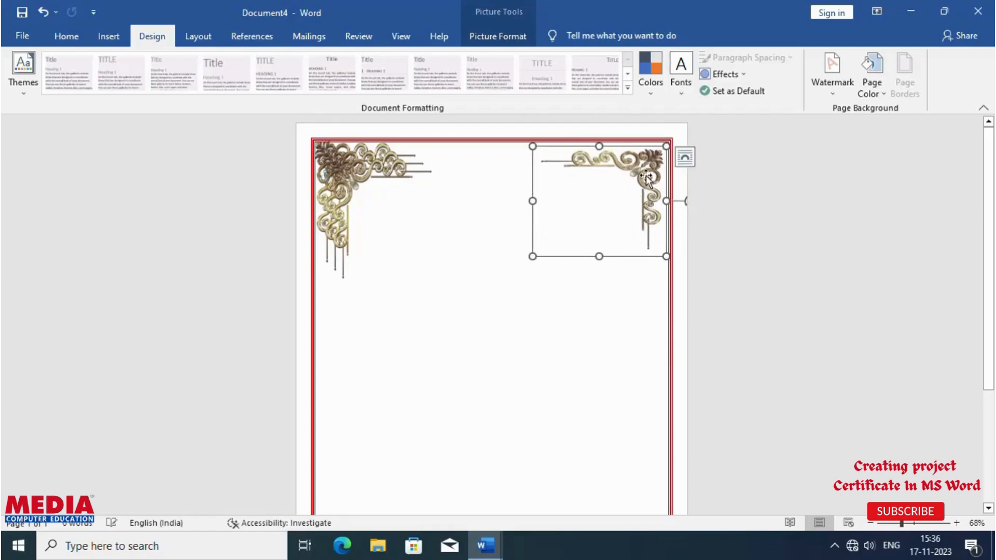
drag(624, 152, 624, 148)
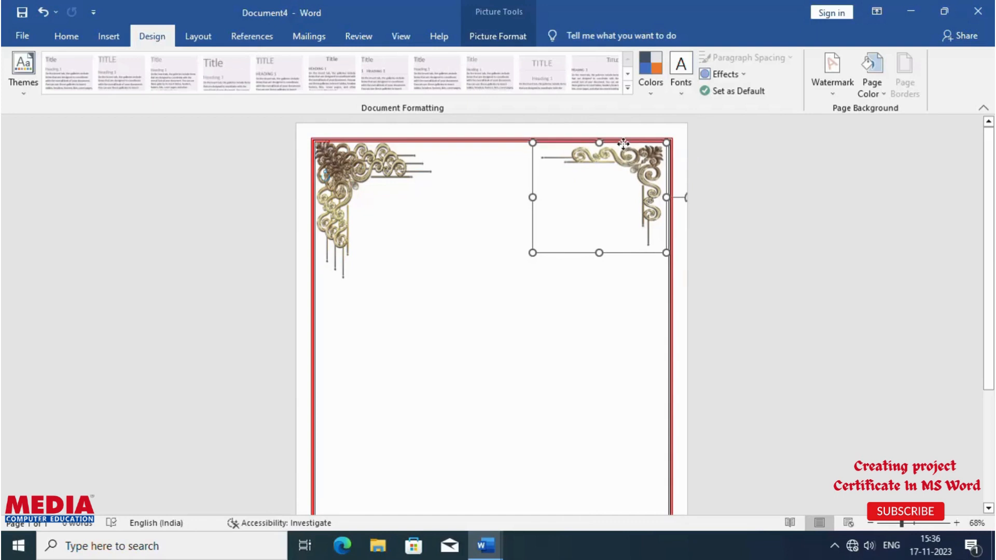
click(630, 288)
- Rotate another ornament copy 90° counterclockwise and place it in the border's lower-left corner
scroll(628, 291, down, 3)
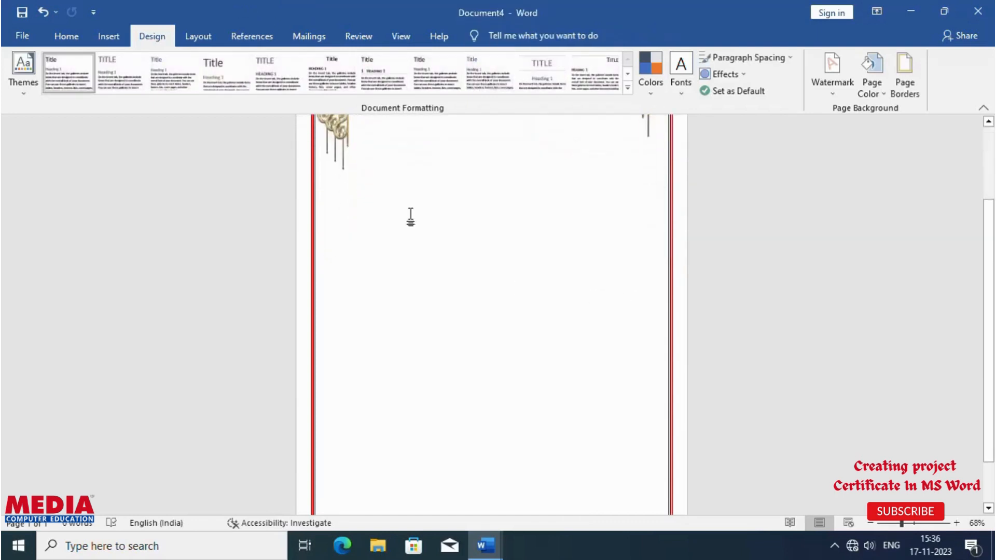
scroll(363, 182, up, 2)
click(356, 171)
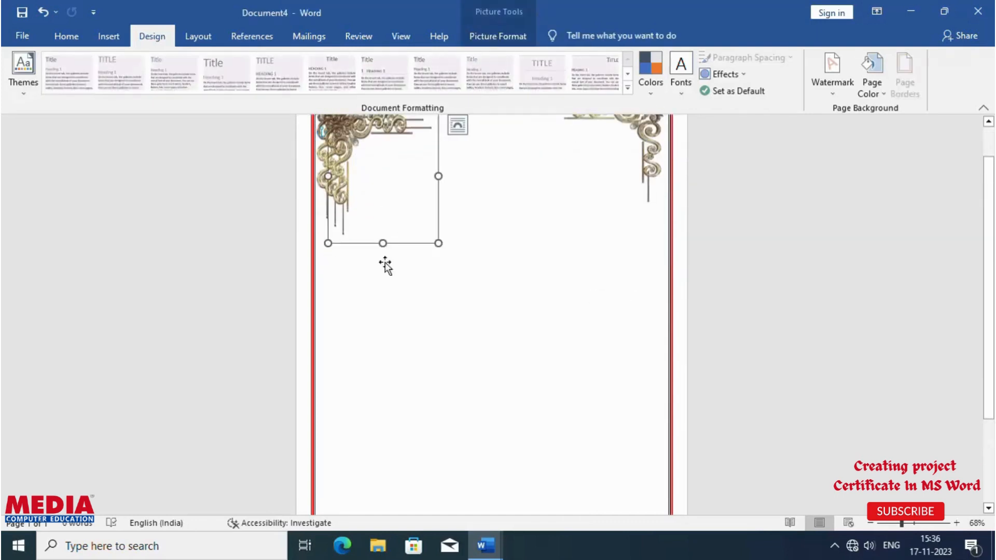
drag(402, 246, 426, 391)
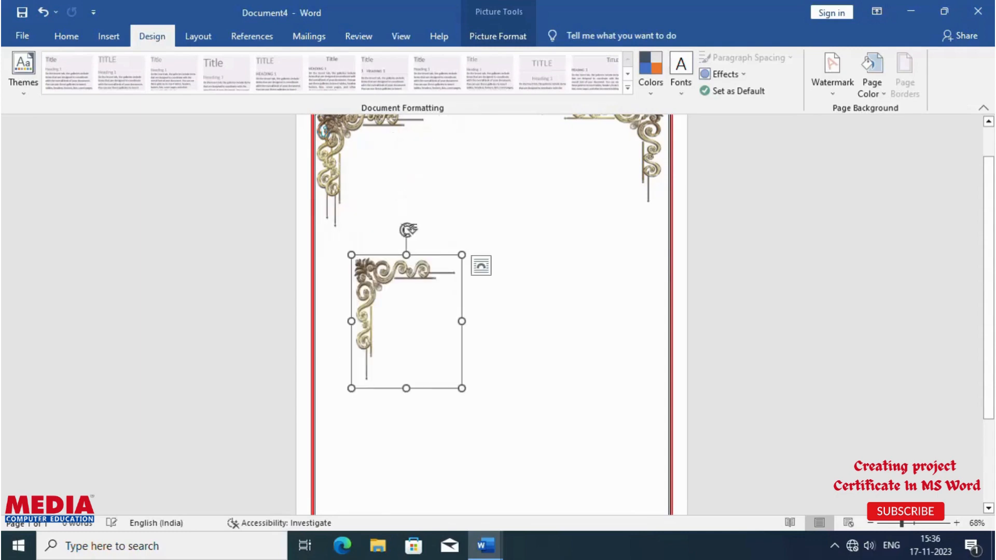
drag(405, 236, 366, 321)
scroll(396, 388, down, 3)
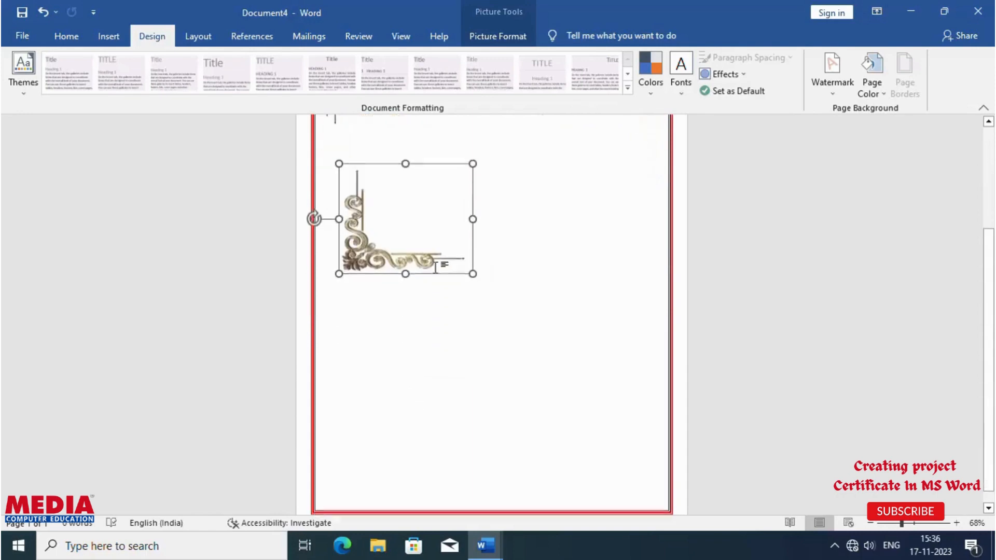
drag(385, 268, 361, 502)
- Rotate the remaining ornament copy 180° and place it in the border's lower-right corner
scroll(414, 325, up, 5)
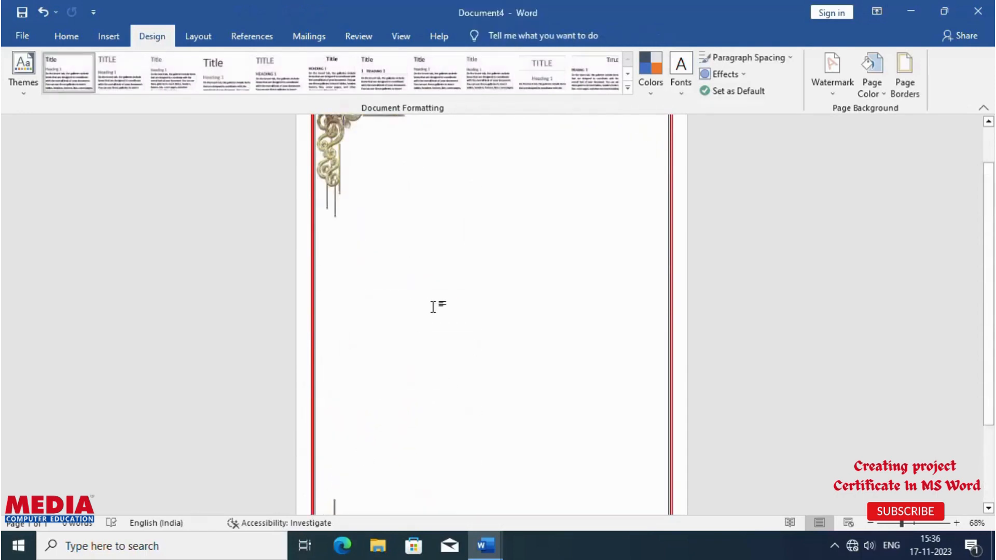
click(362, 165)
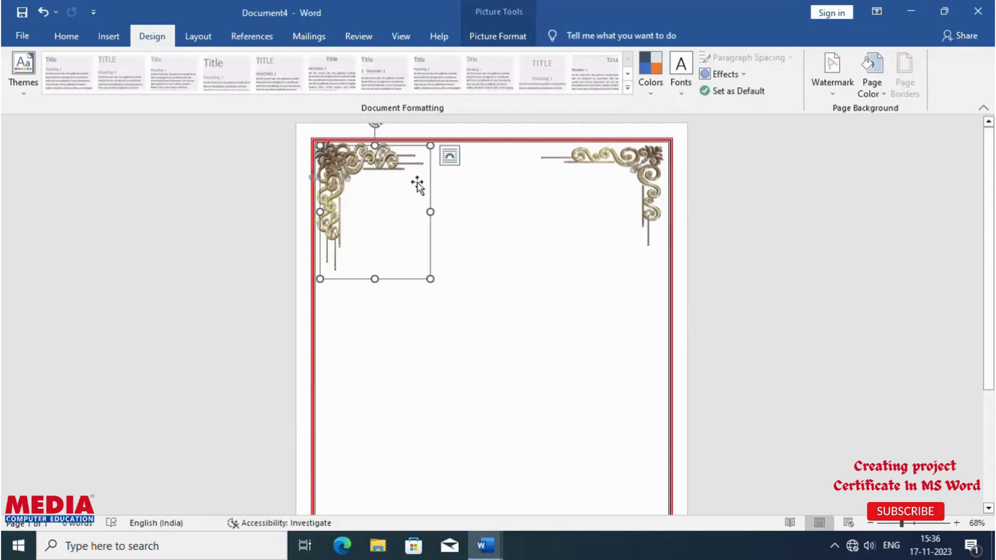
drag(429, 193, 492, 303)
drag(438, 231, 438, 412)
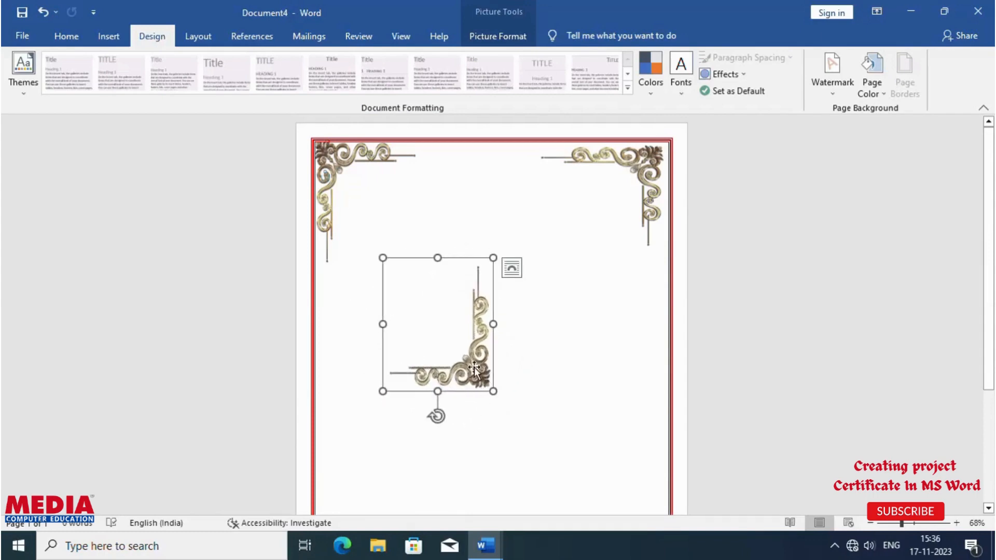
scroll(484, 372, down, 5)
drag(481, 218, 659, 483)
click(540, 353)
scroll(540, 356, up, 5)
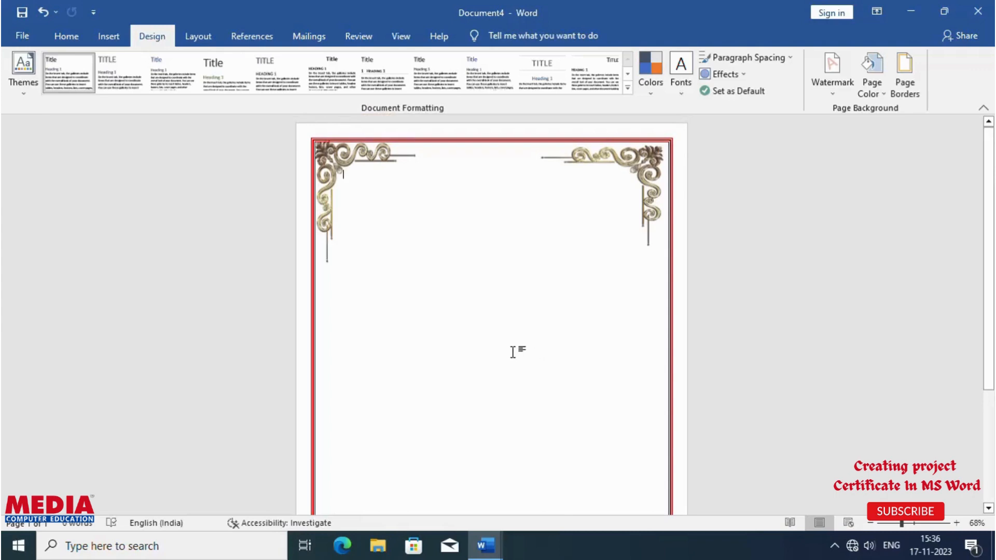
- Insert gold-filled WordArt near the top of the page with the text "MEDIA"
click(108, 36)
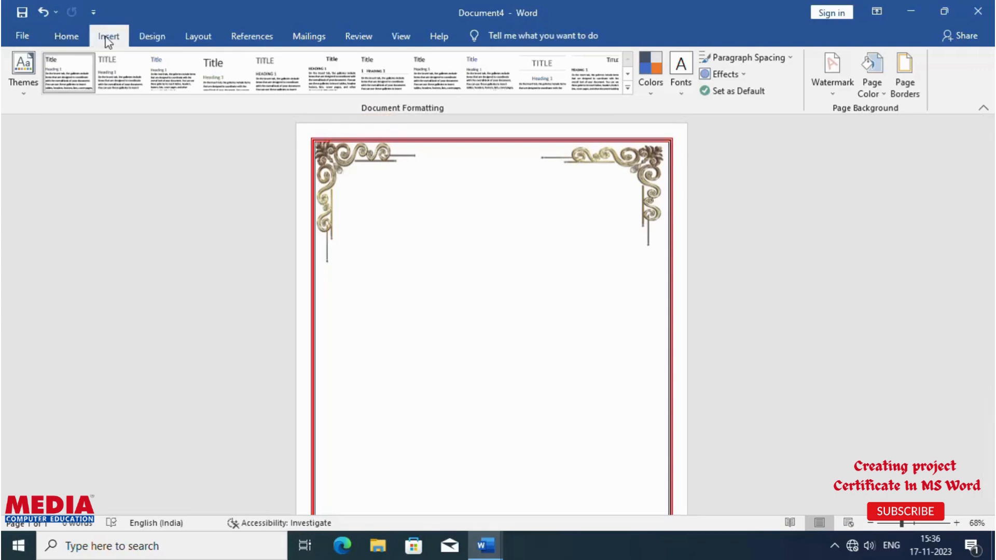
click(747, 73)
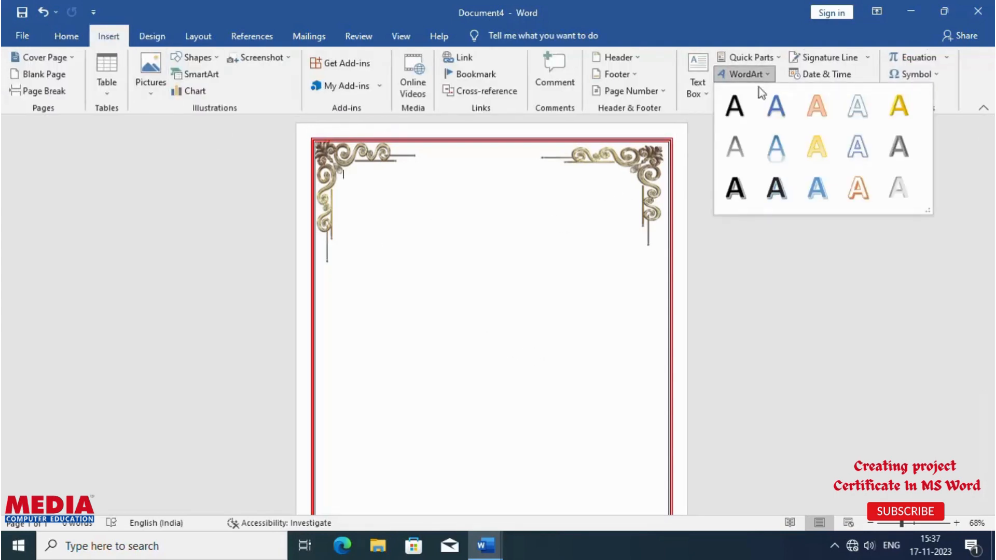
click(899, 107)
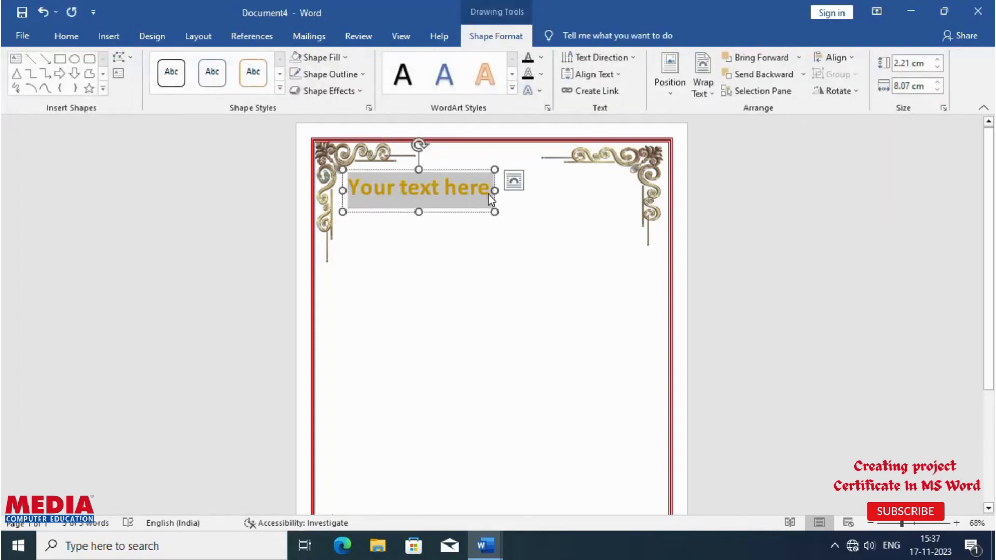
text(MEDIA)
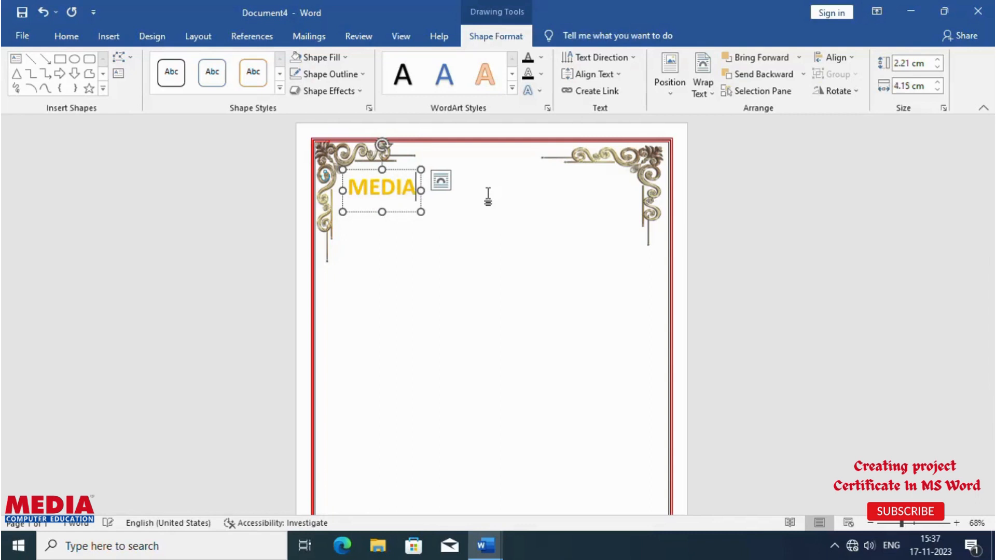
- Extend the WordArt title text to read "MEDIA COMPUTER INSTITUE"
text( COMPU)
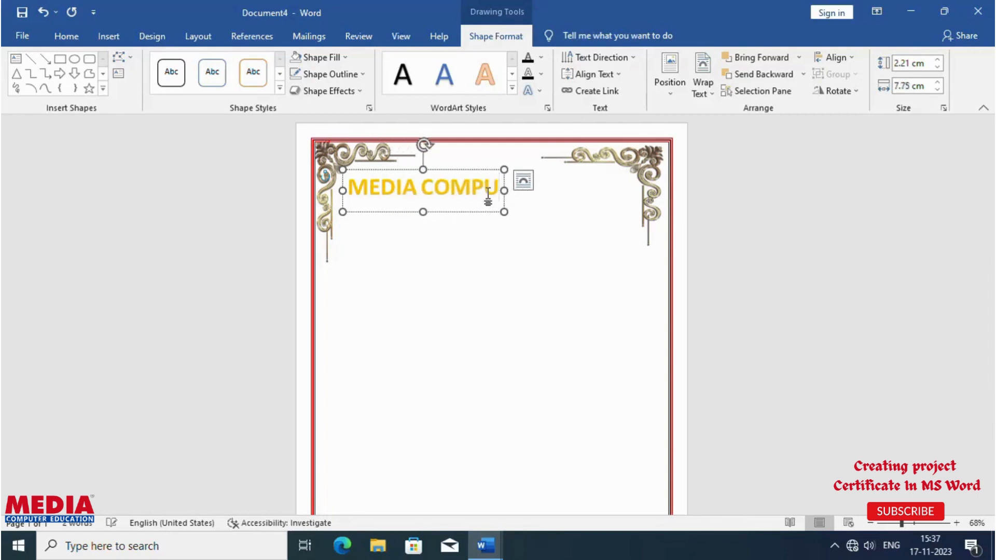
text(TER I)
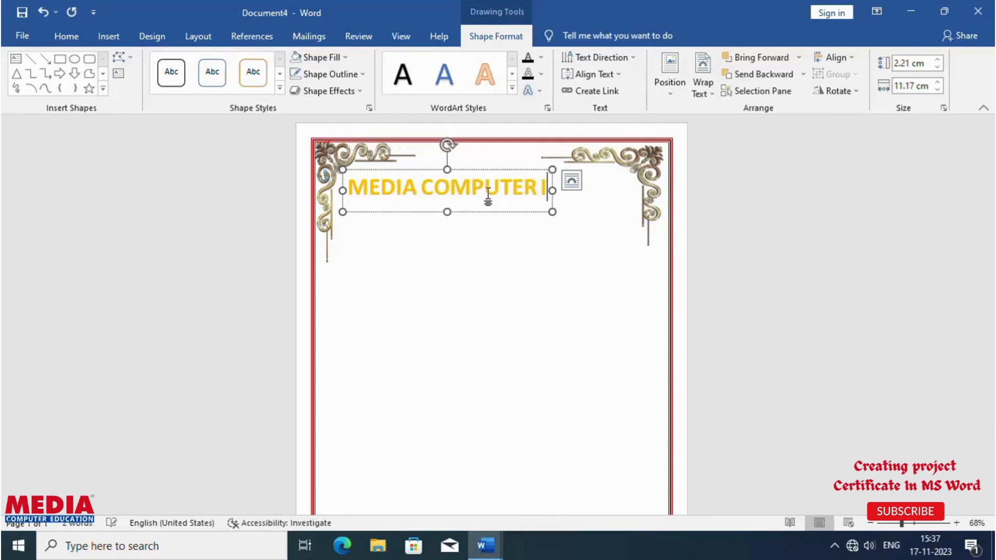
text(NSTITUR)
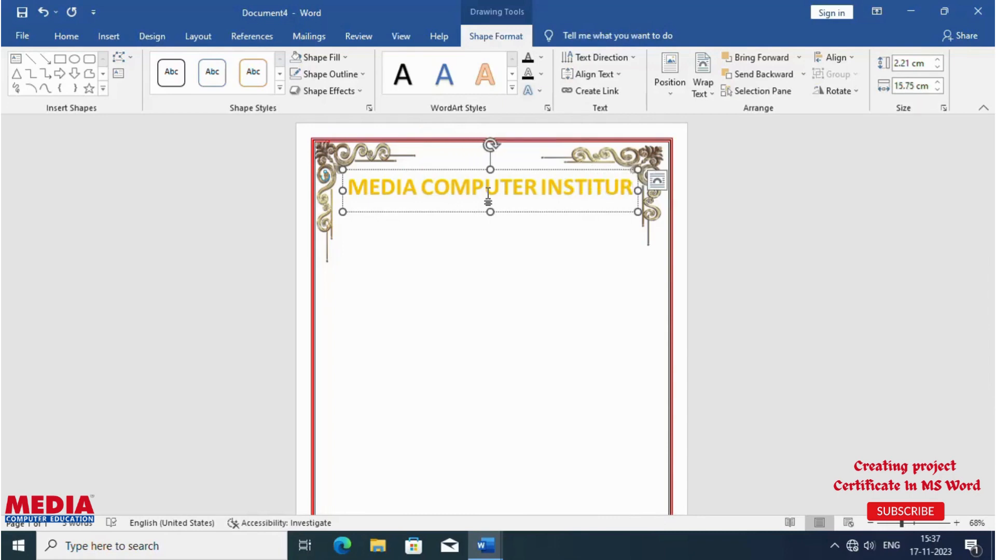
key(BackSpace)
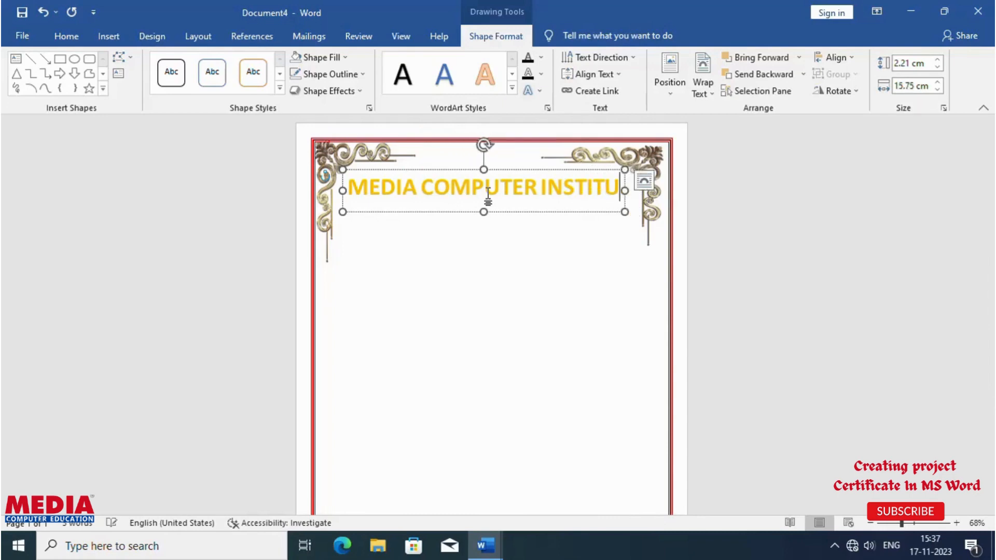
text(E)
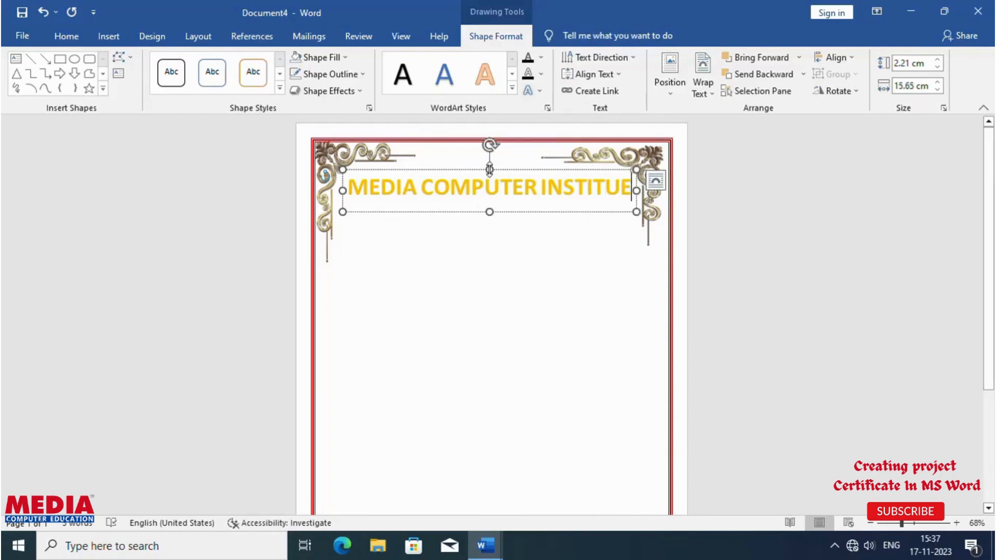
drag(489, 211, 488, 210)
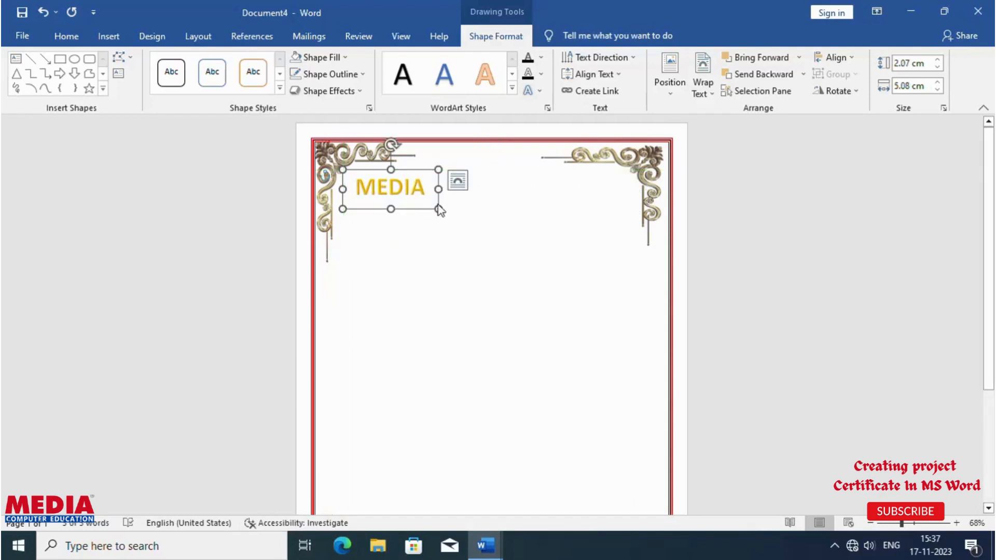
click(435, 191)
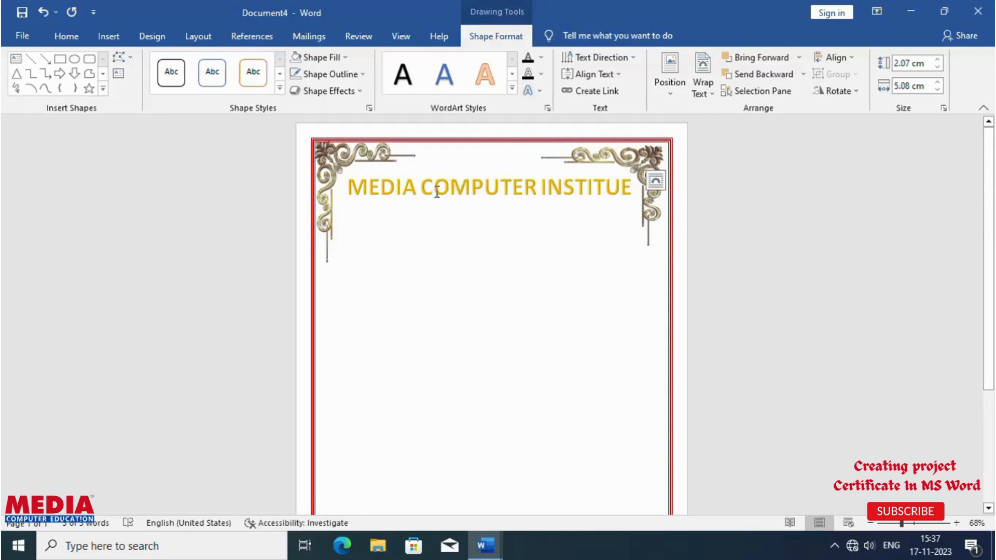
key(ctrl+z)
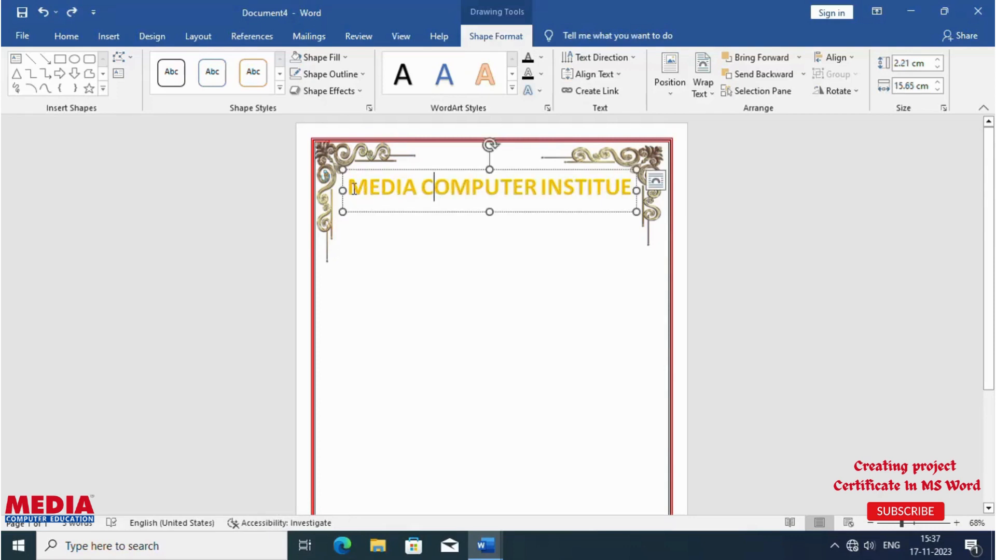
- Recolour all of the WordArt title text dark blue from the standard colours
drag(354, 190, 636, 191)
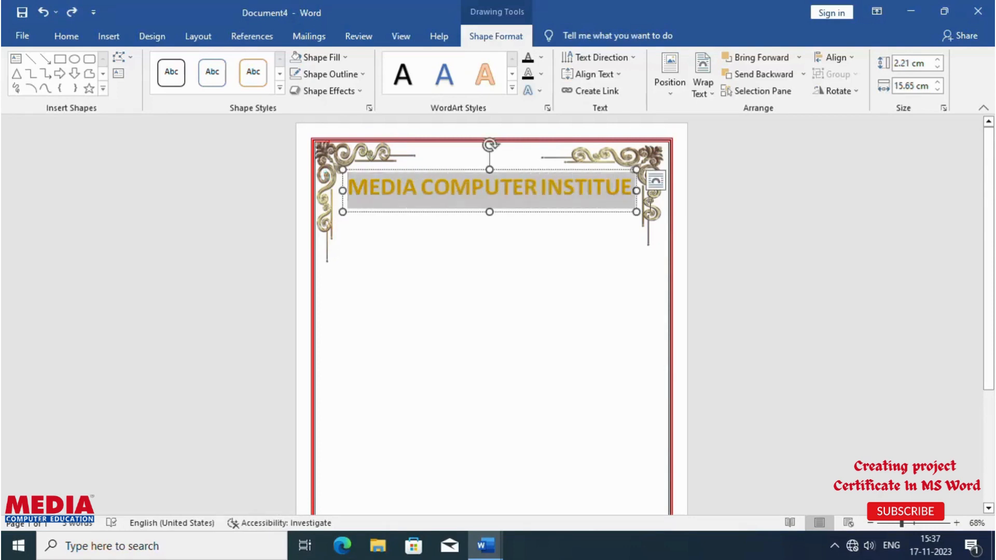
click(67, 37)
click(326, 86)
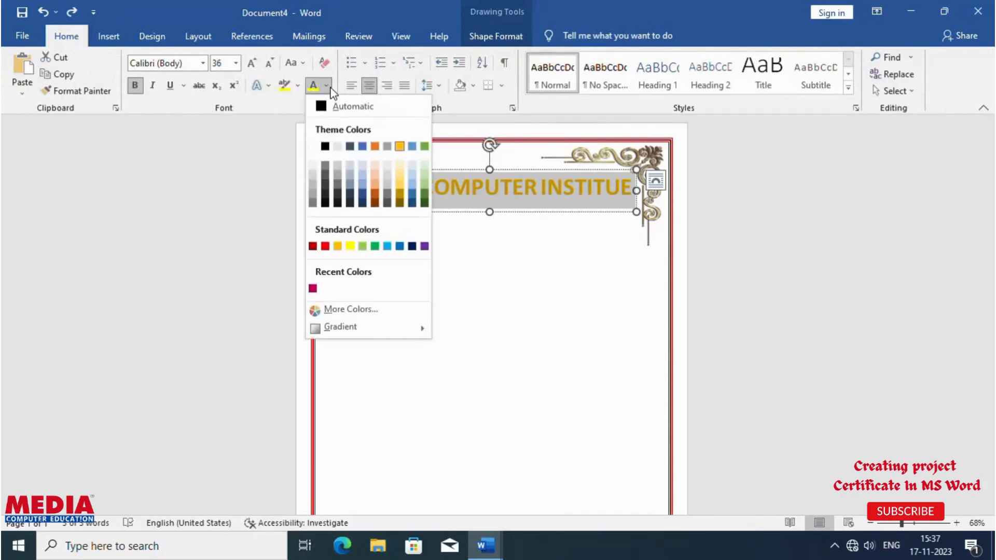
click(412, 247)
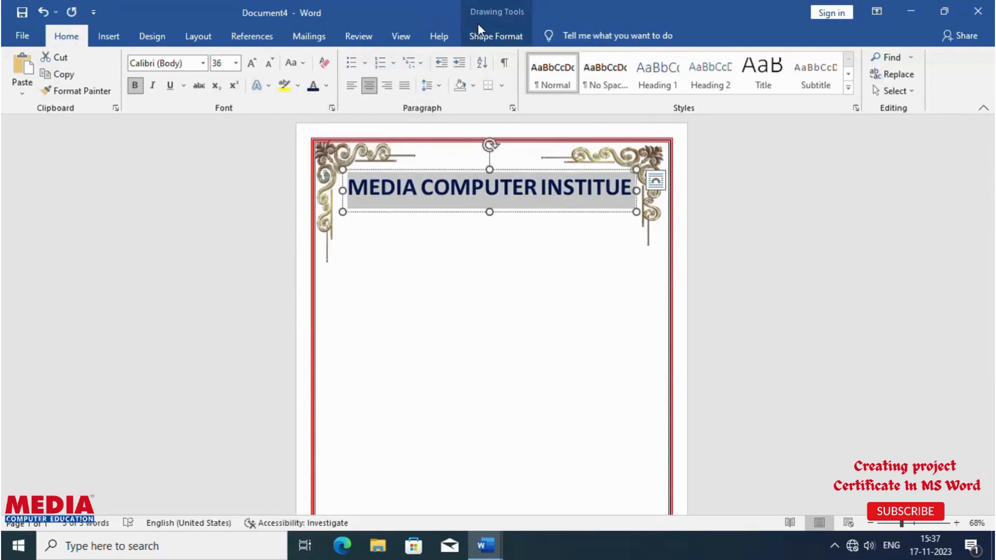
- Apply the Arch follow-path text transform to the WordArt title and slightly adjust the arch's curve
click(487, 33)
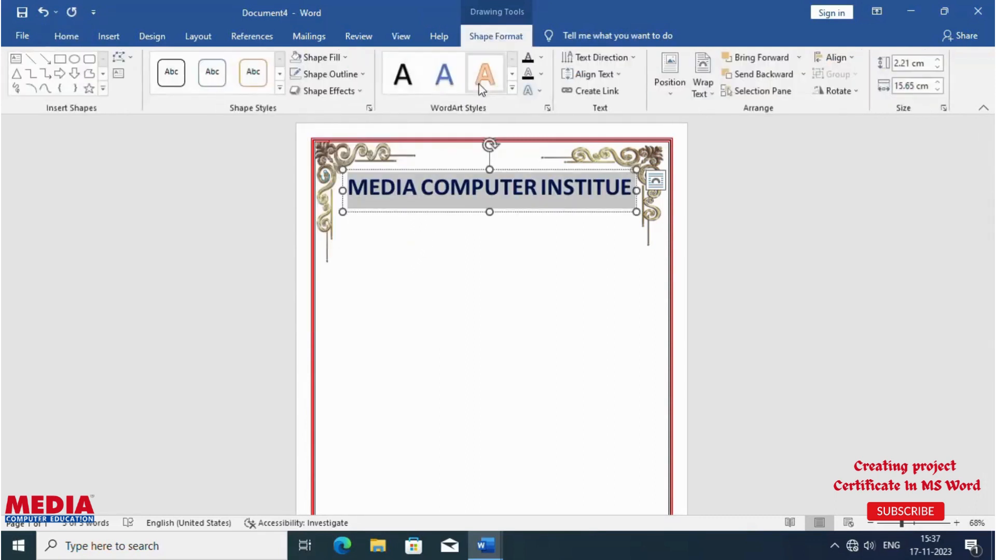
click(540, 92)
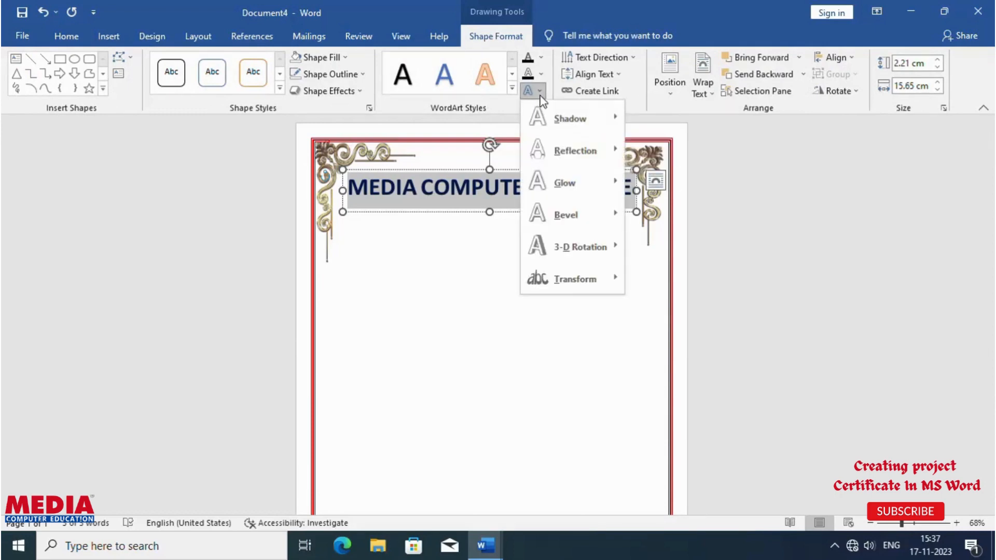
mouse_move(582, 281)
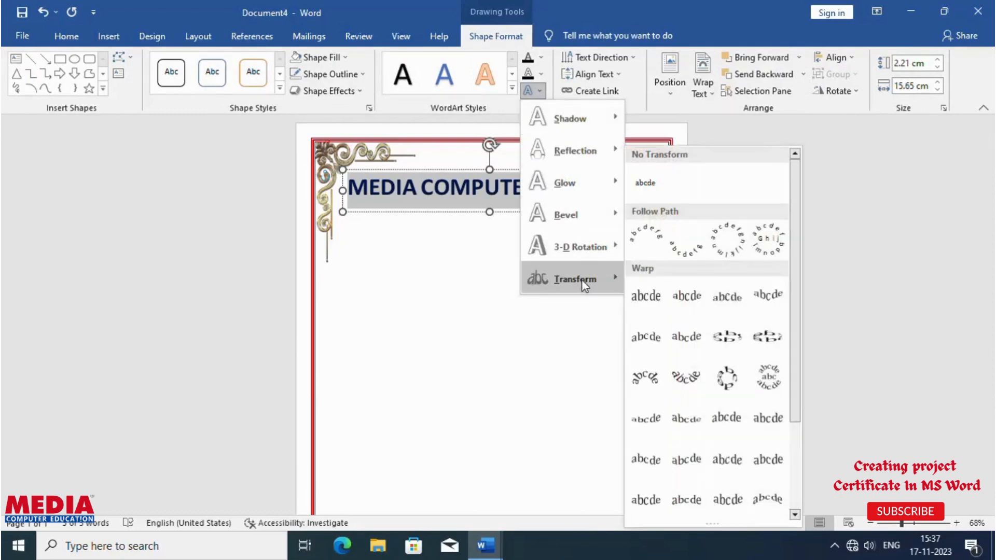
click(642, 243)
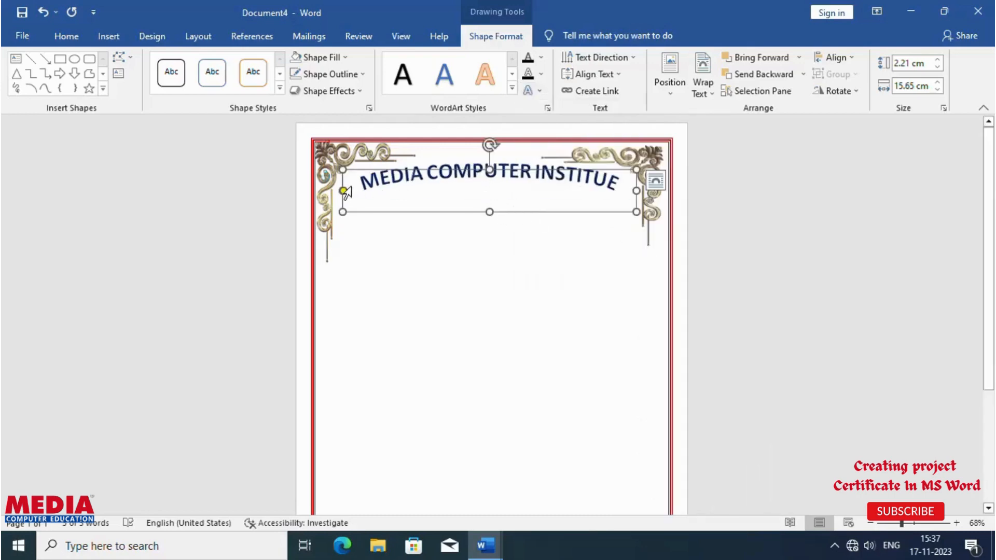
drag(345, 194, 334, 248)
click(448, 361)
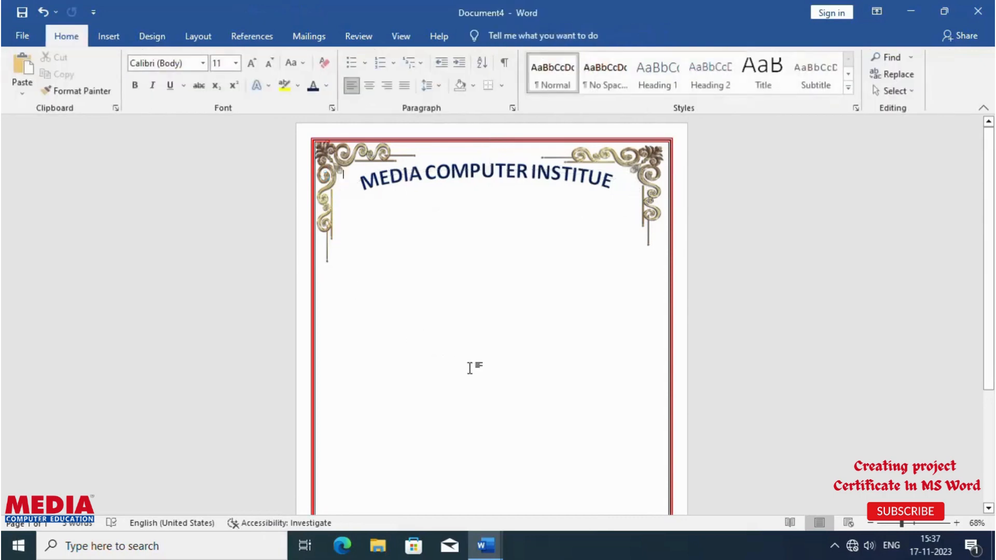
- Correct the misspelled last word of the arched title so it reads "MEDIA COMPUTER INSTITUTE"
triple_click(604, 186)
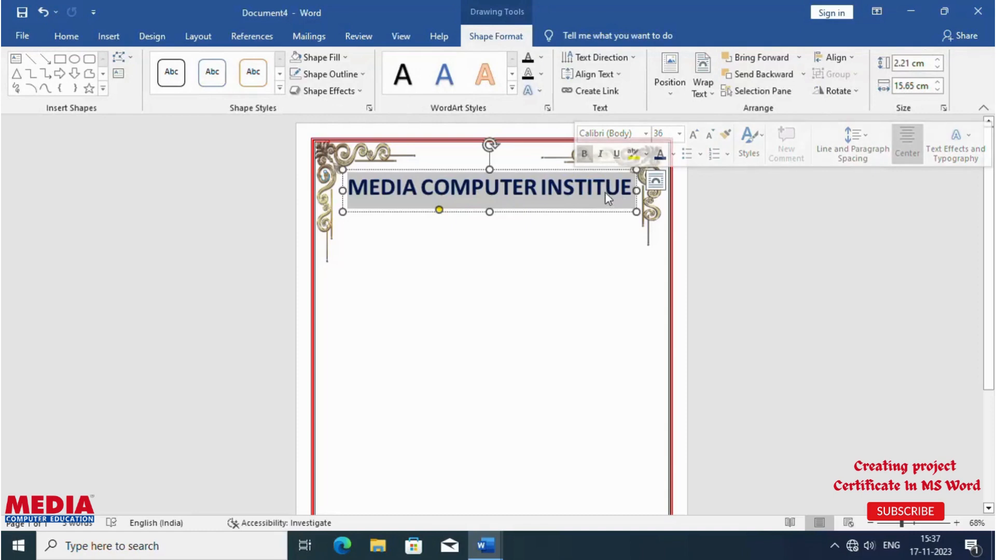
click(622, 192)
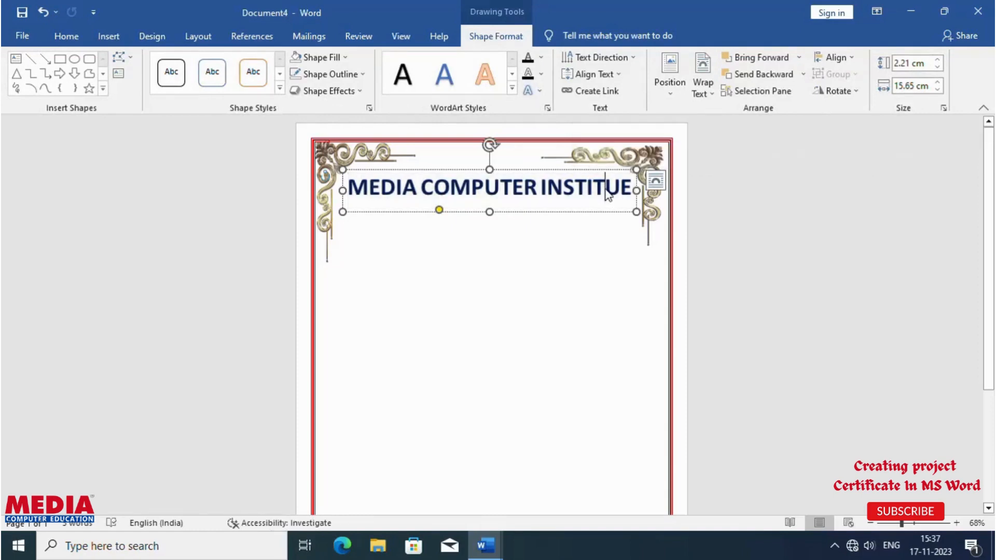
text(T)
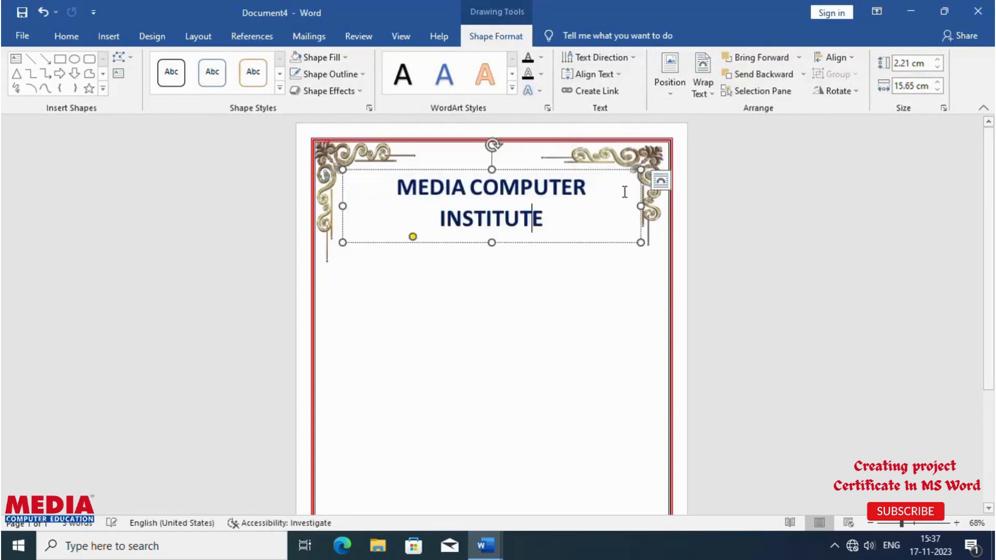
click(478, 232)
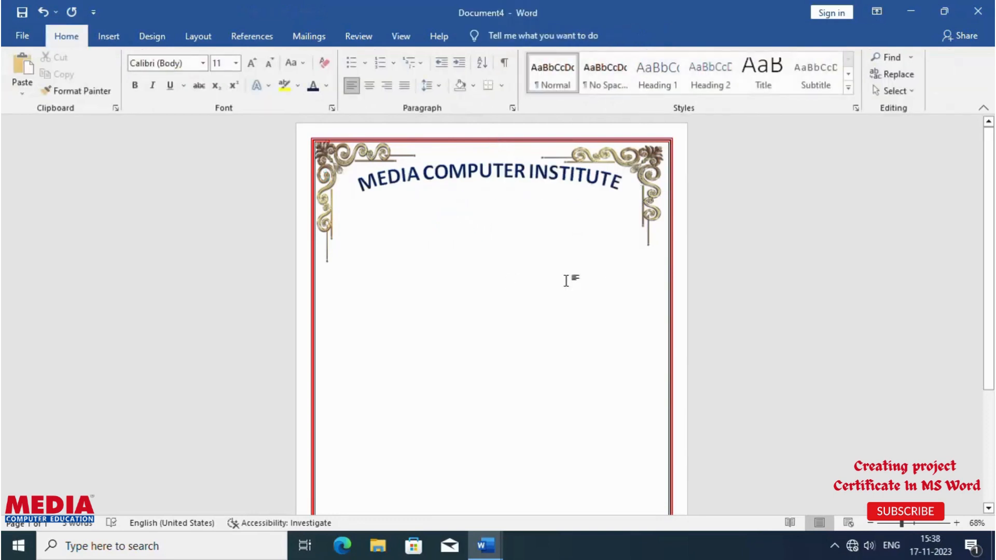
- Stretch the WordArt title's box downward to a height of about 10.75 cm to deepen the arch
click(463, 179)
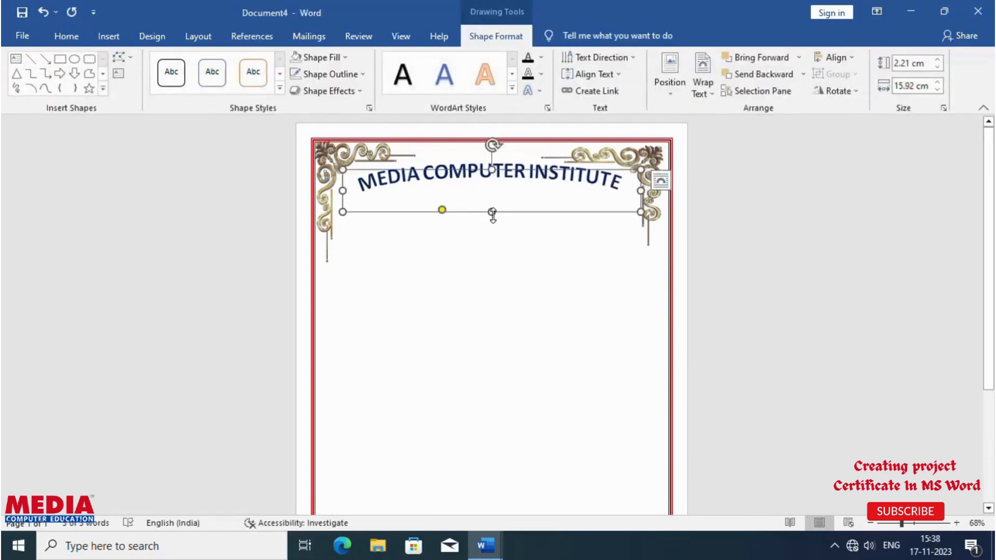
drag(491, 213, 484, 370)
click(495, 397)
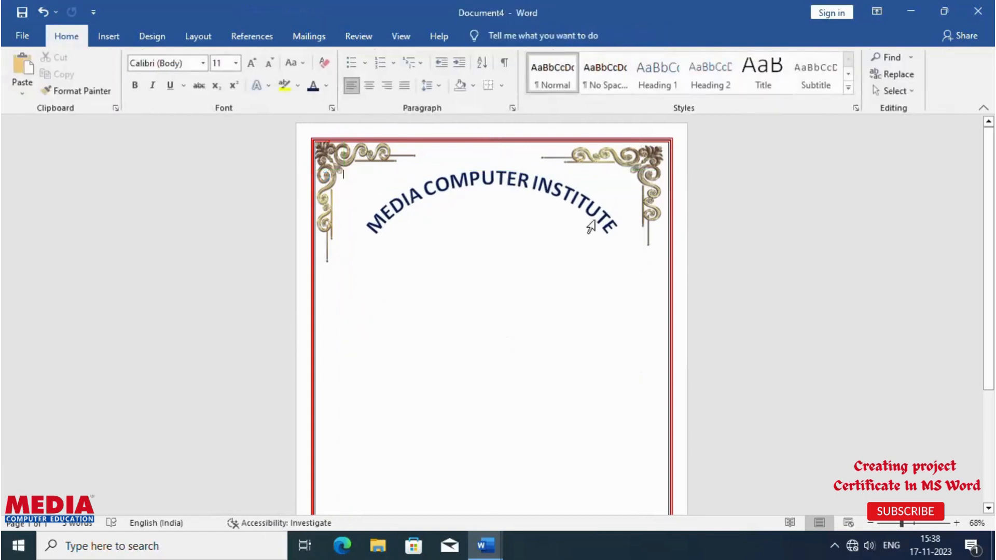
drag(608, 230, 434, 253)
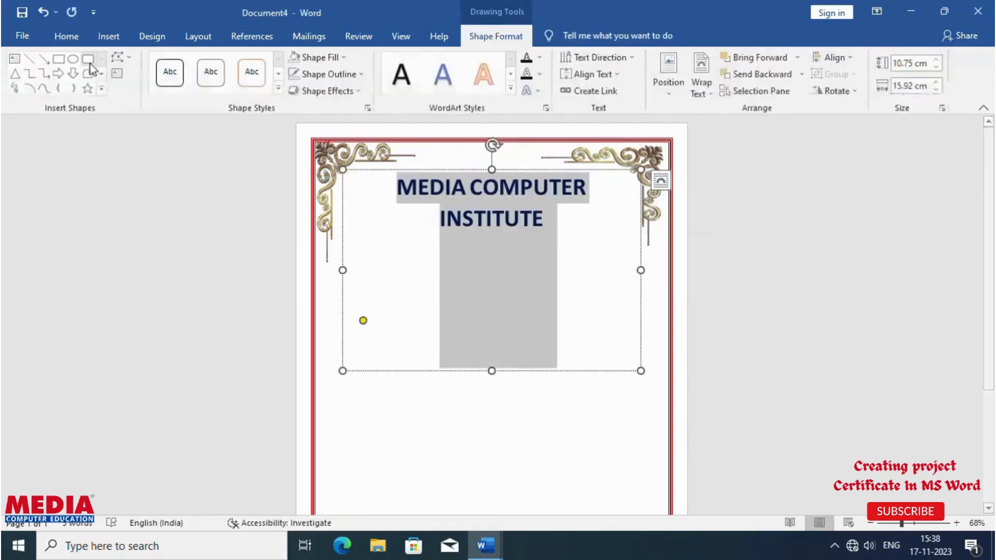
click(73, 37)
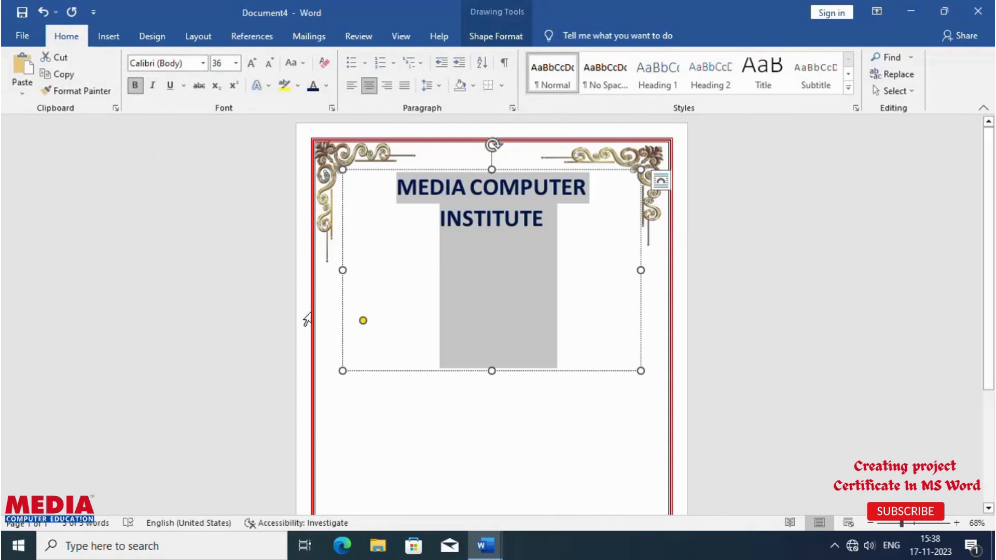
click(542, 432)
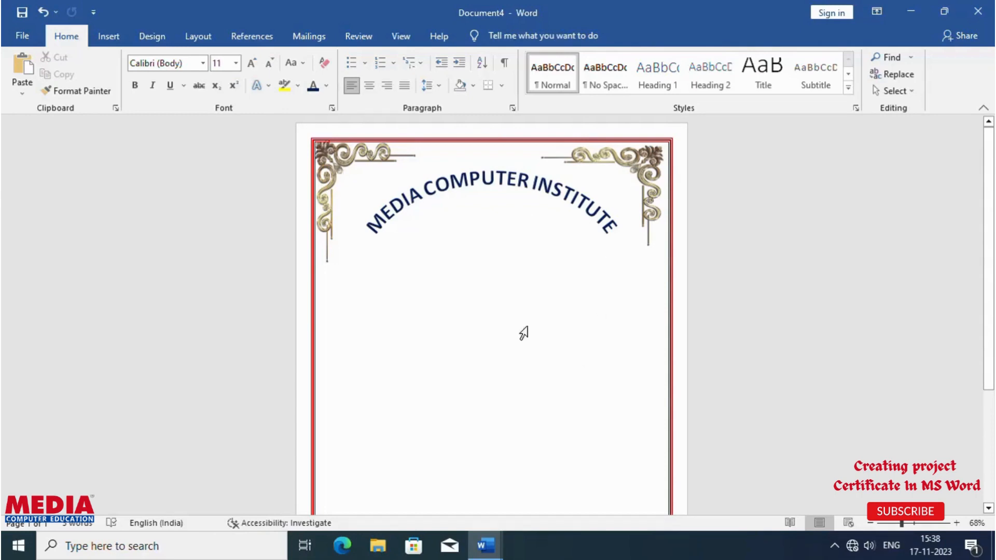
- Switch to the IMAGE document and copy the Acer desktop computer picture
mouse_move(491, 553)
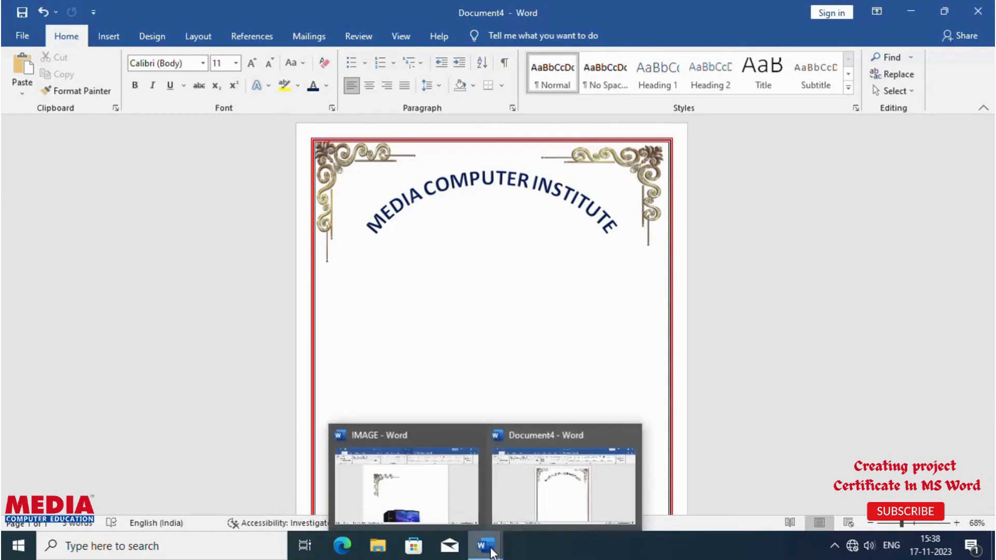
click(440, 508)
scroll(467, 436, down, 2)
click(471, 436)
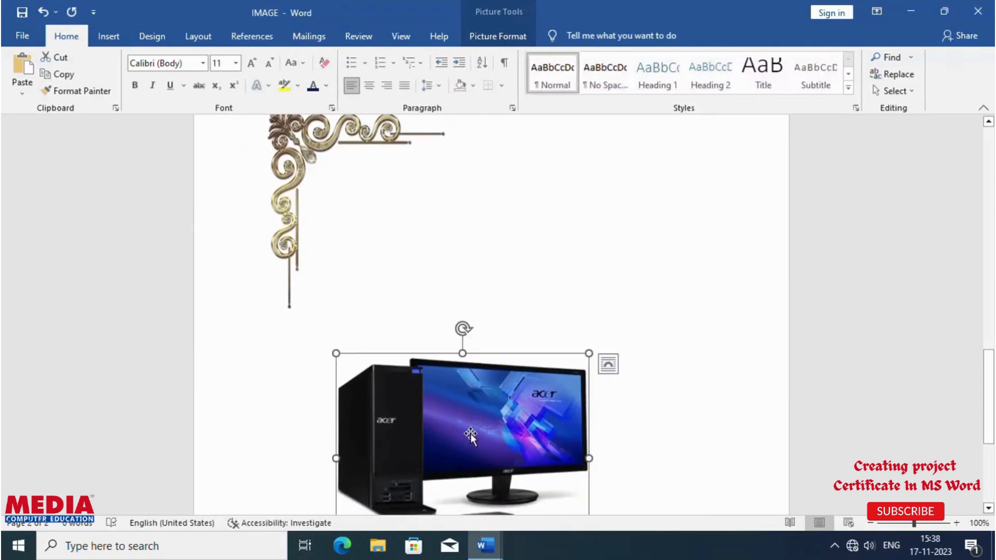
key(ctrl+c)
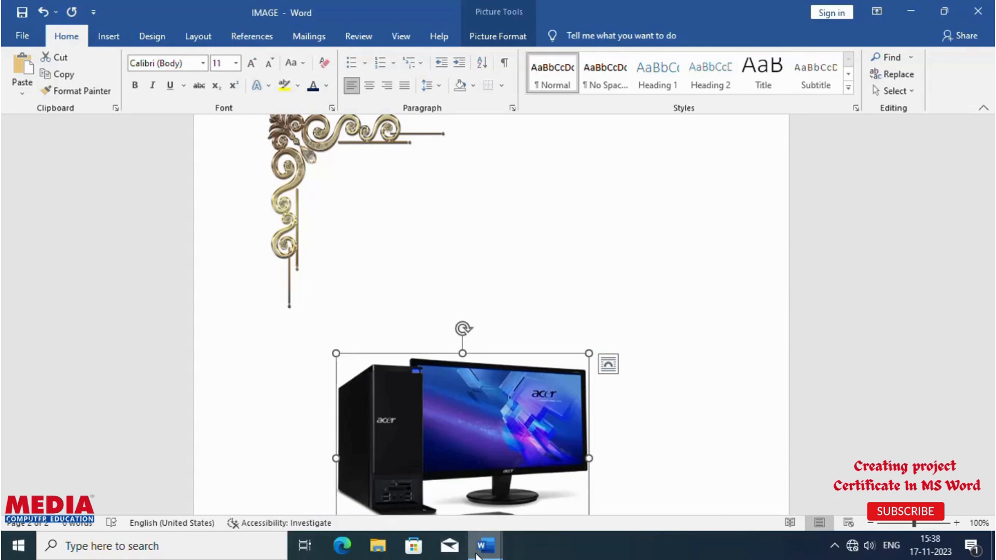
- Return to the certificate in Document4 and paste the computer picture onto the page
mouse_move(485, 545)
click(519, 511)
triple_click(485, 356)
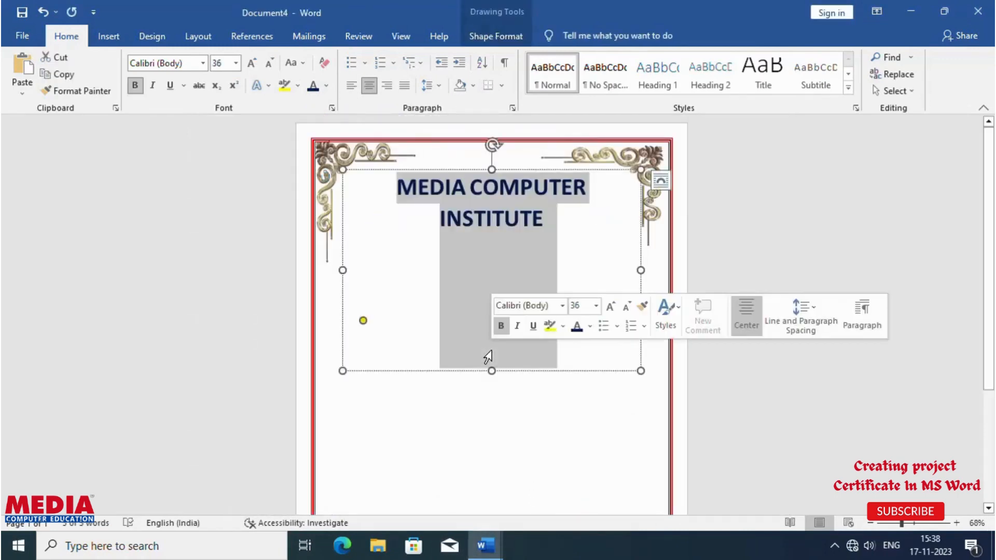
click(480, 403)
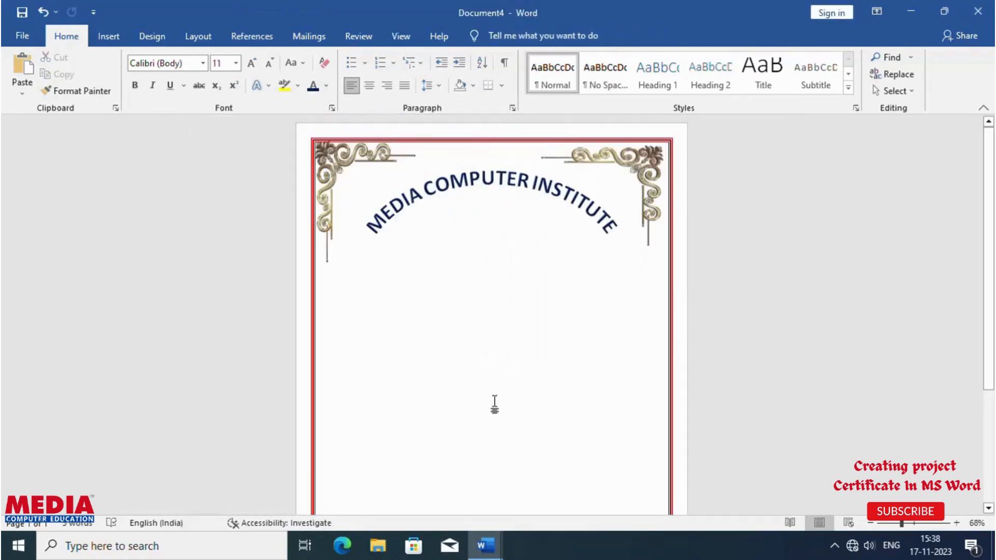
key(ctrl+v)
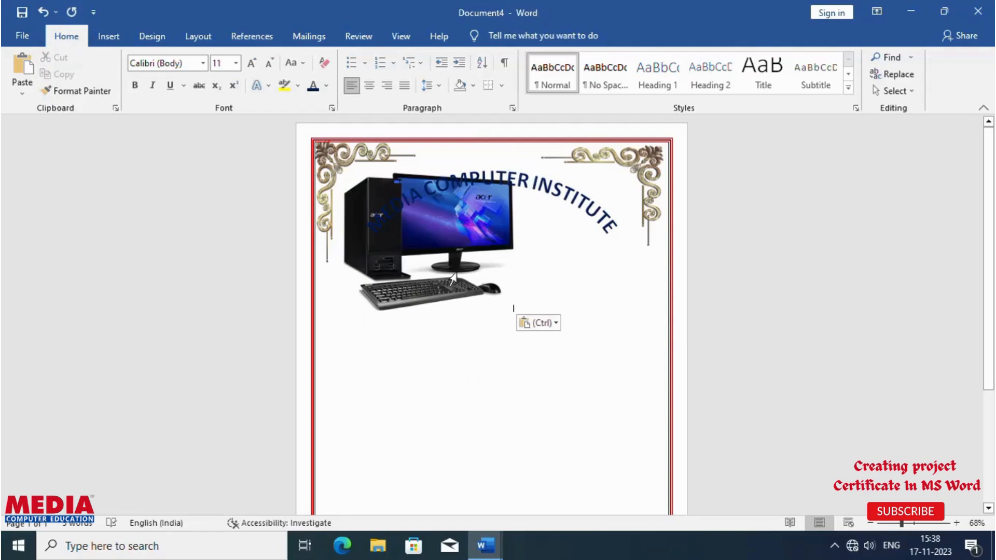
- Set the WordArt title's text wrapping to Behind Text, moving with the text
triple_click(521, 269)
click(661, 180)
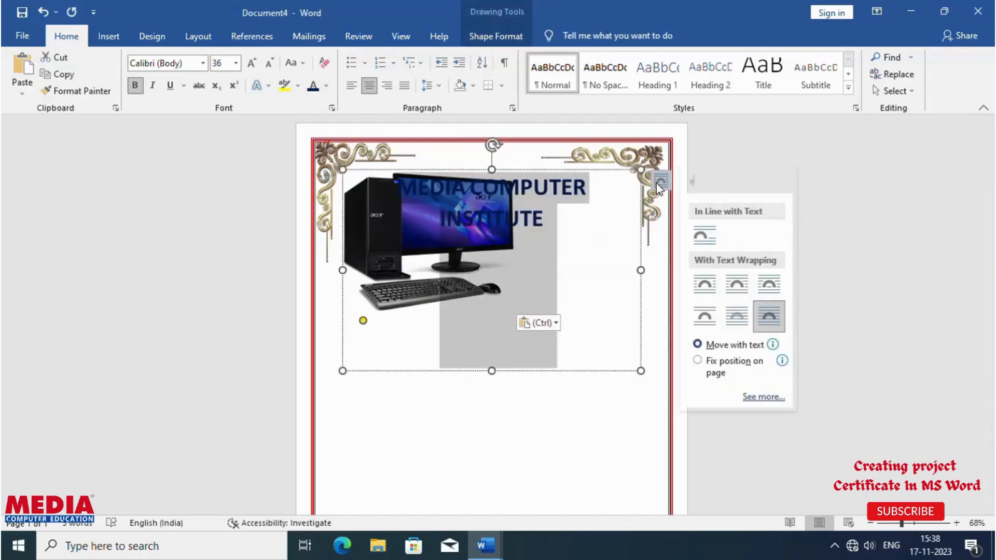
click(741, 316)
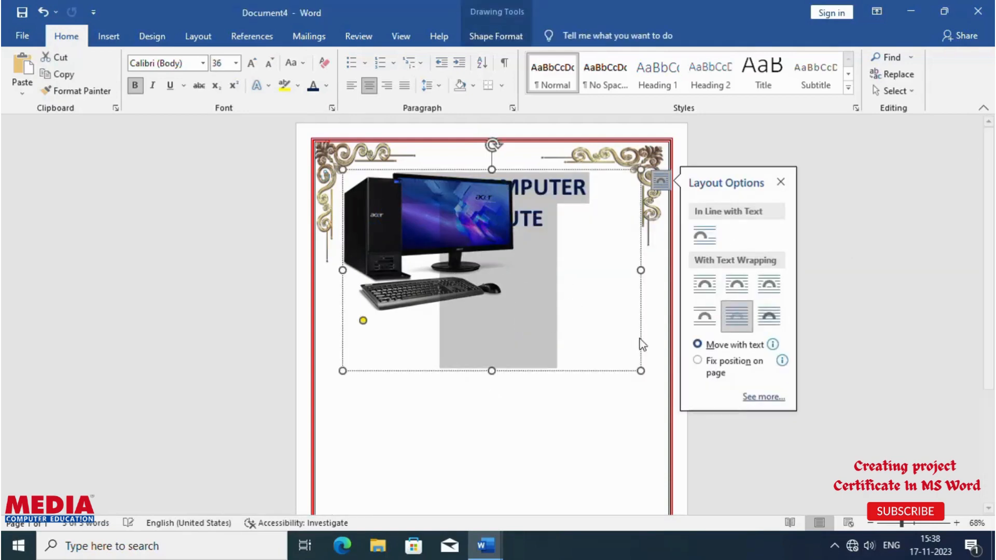
mouse_move(446, 371)
mouse_down()
mouse_move(466, 393)
mouse_move(448, 353)
mouse_up()
click(425, 241)
drag(425, 241, 467, 337)
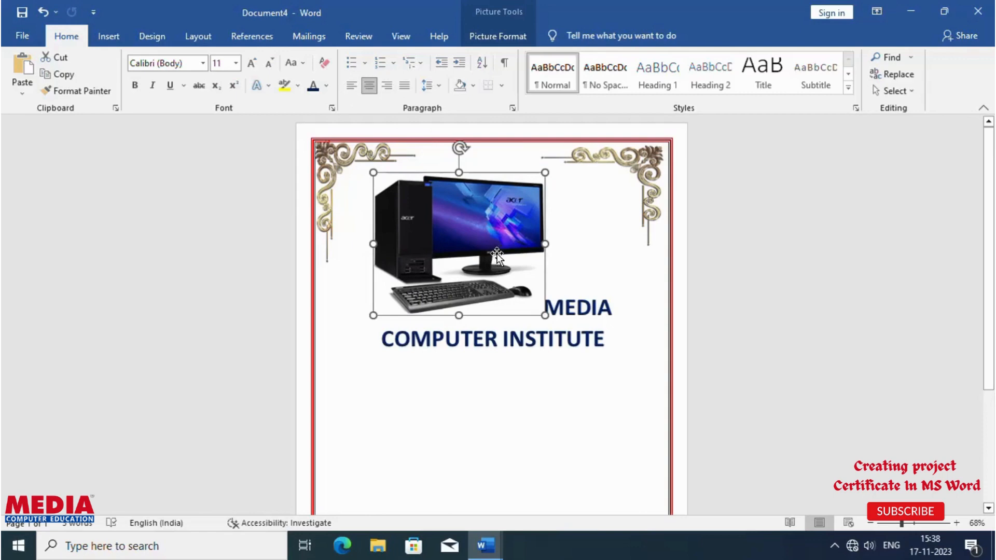
drag(545, 243, 564, 243)
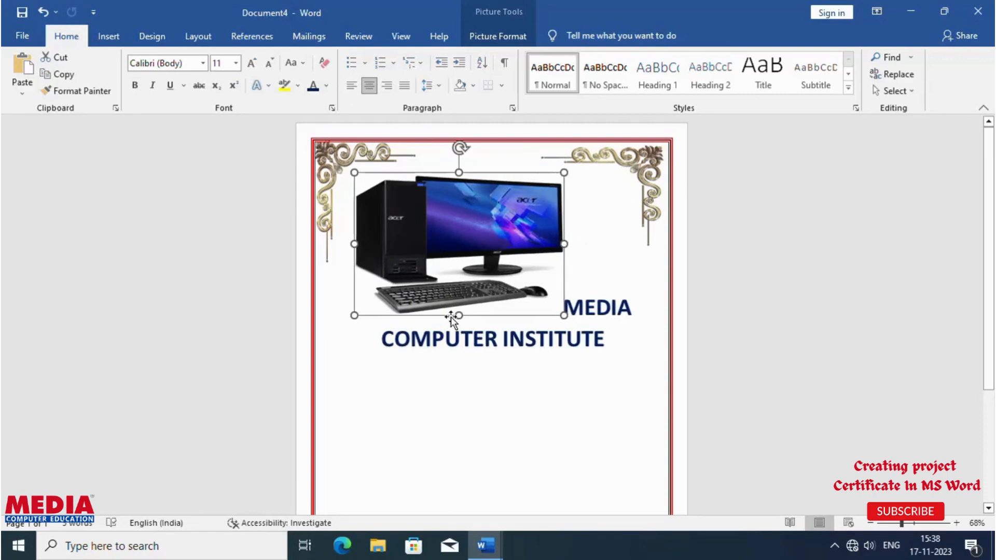
key(ctrl+z)
key(ctrl+z)
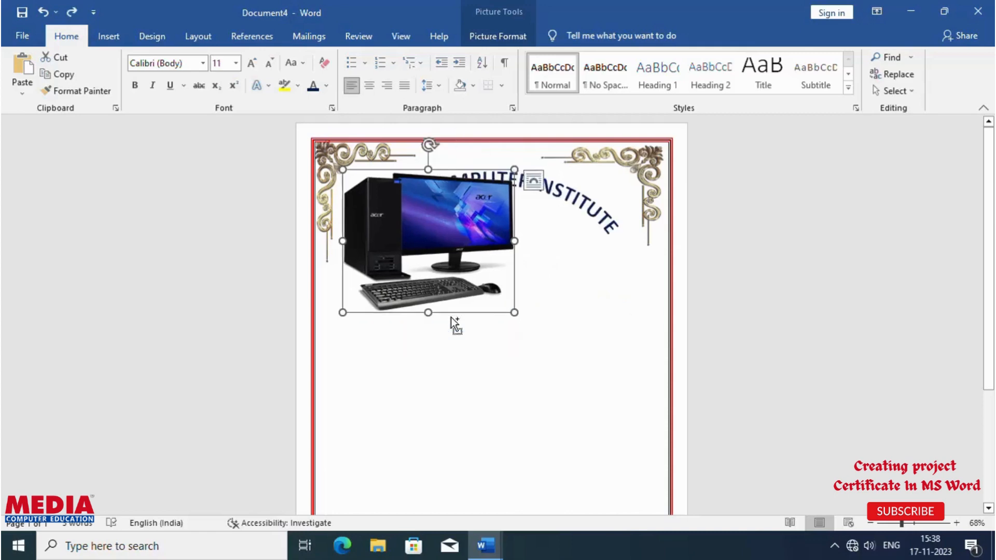
- Set the computer picture's text wrapping to Behind Text and place it, slightly resized, centred beneath the arched title
click(535, 180)
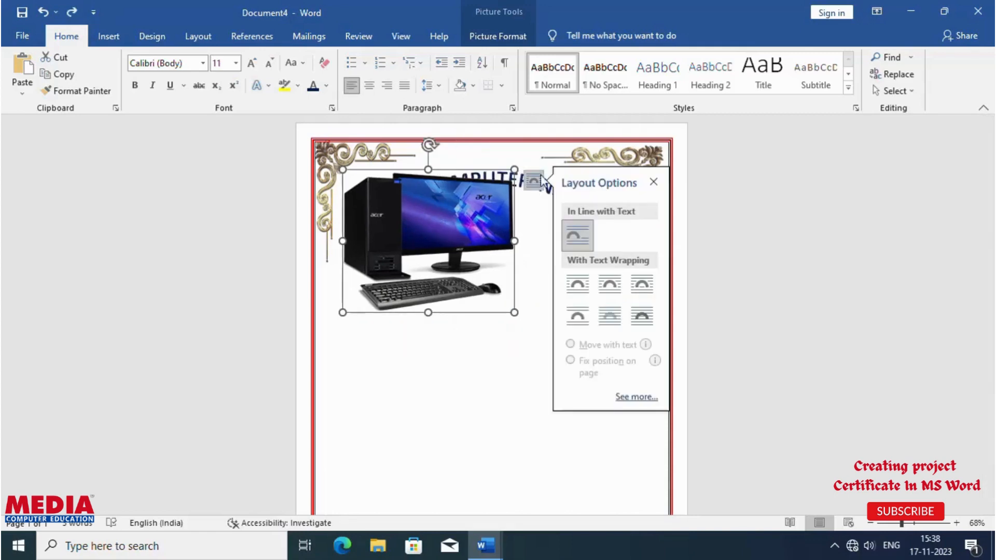
click(614, 319)
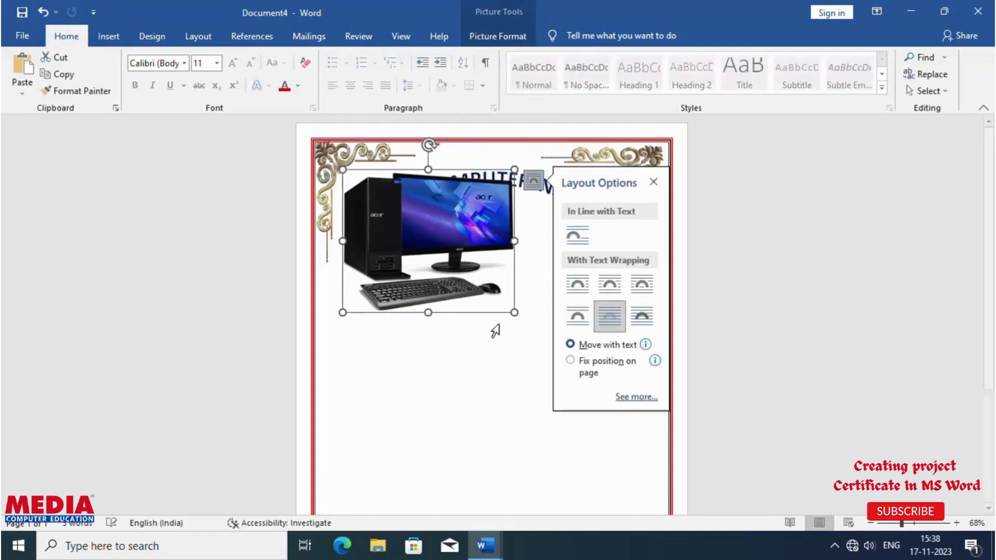
drag(472, 313, 573, 354)
drag(491, 351, 491, 358)
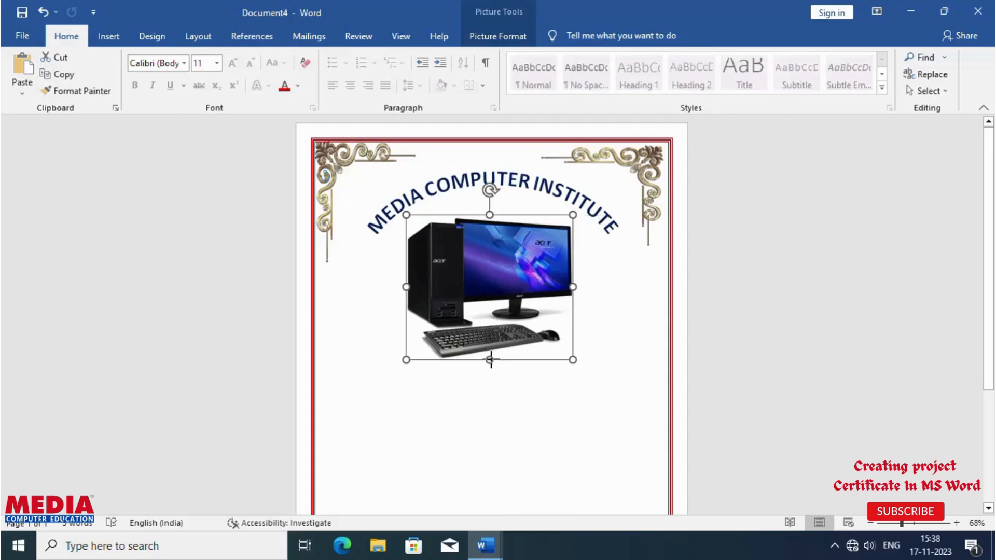
click(538, 448)
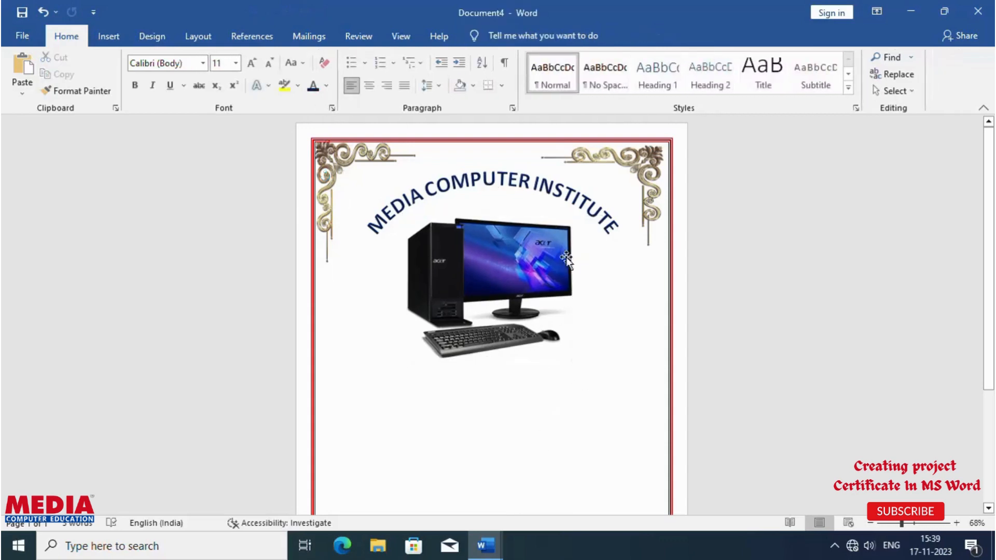
- Insert a gold-filled WordArt reading PROJECT WORK and place it below the computer picture
scroll(484, 436, down, 1)
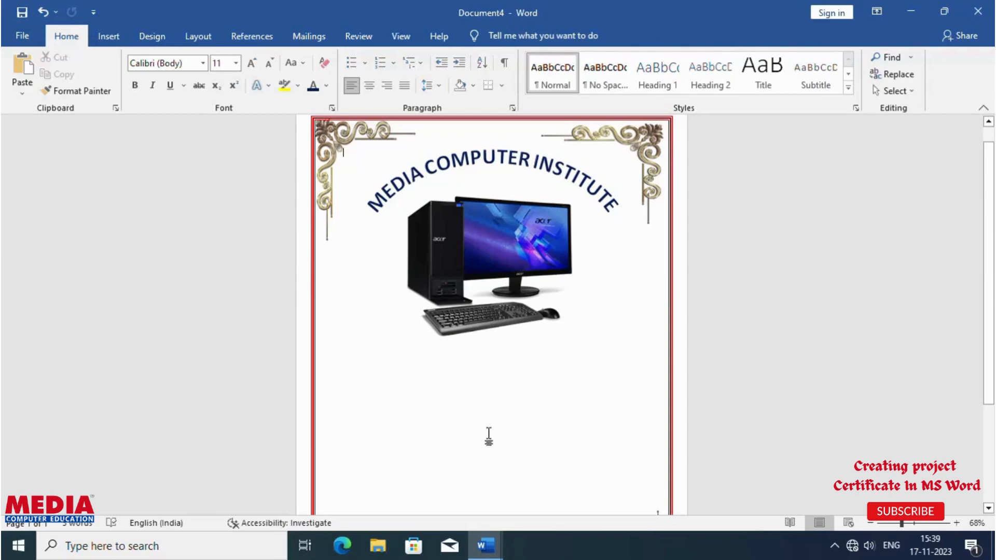
click(116, 38)
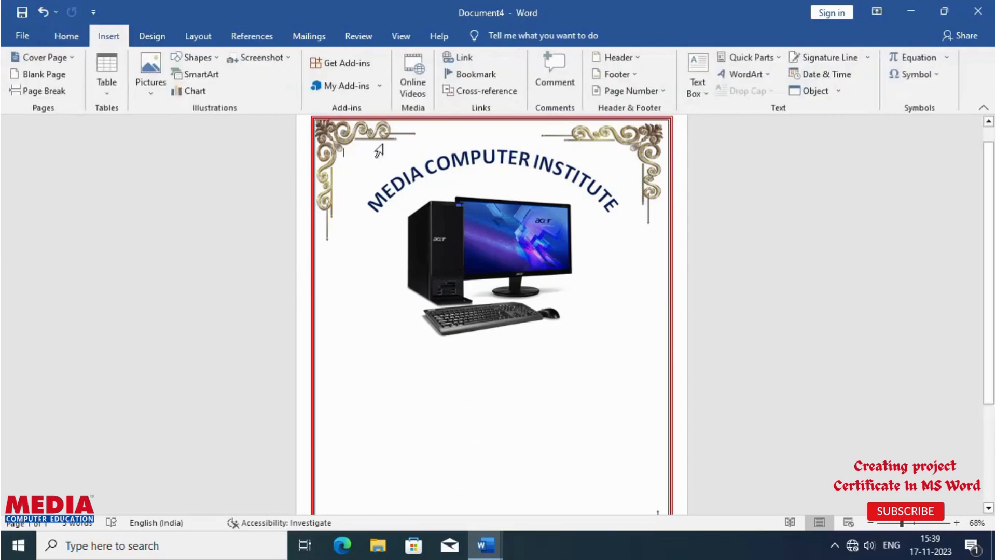
click(767, 73)
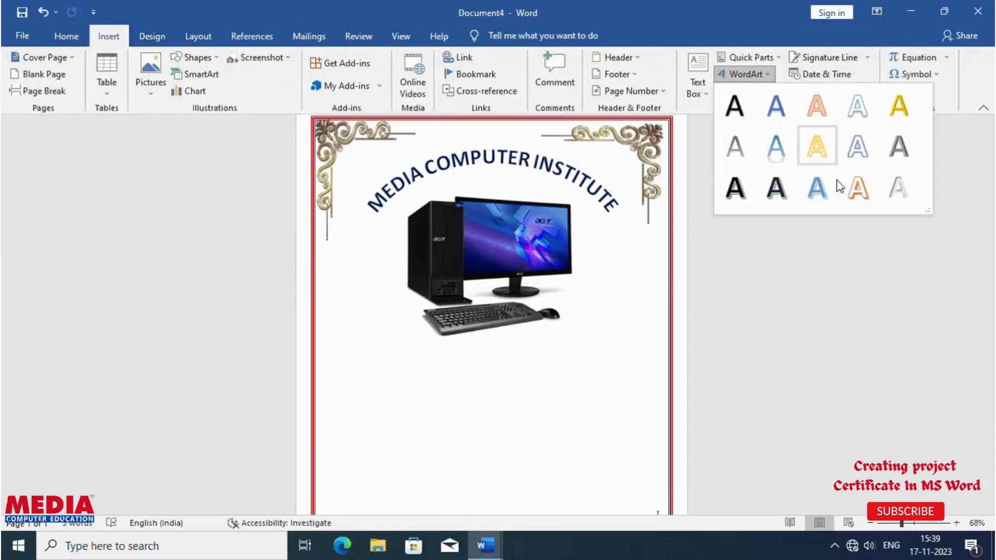
click(899, 109)
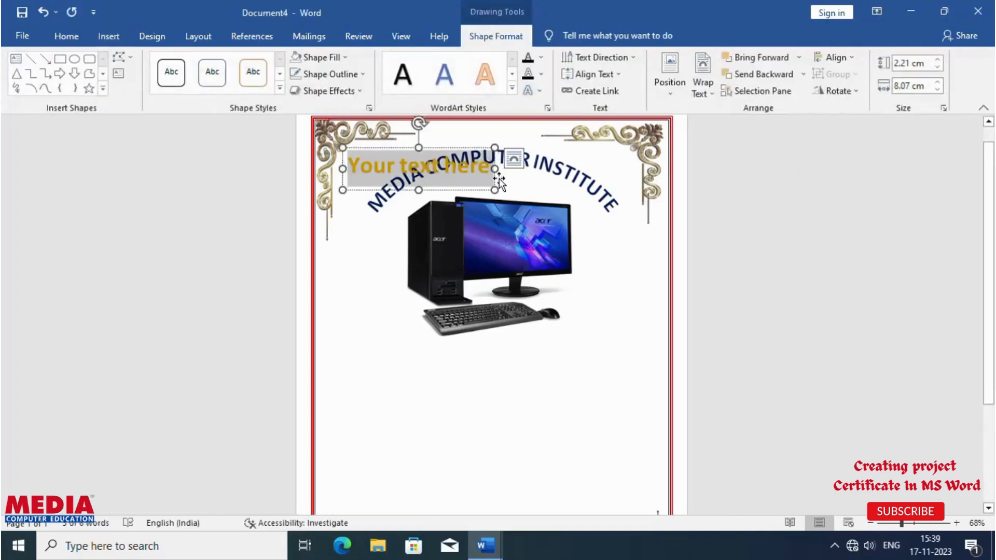
drag(469, 145, 374, 380)
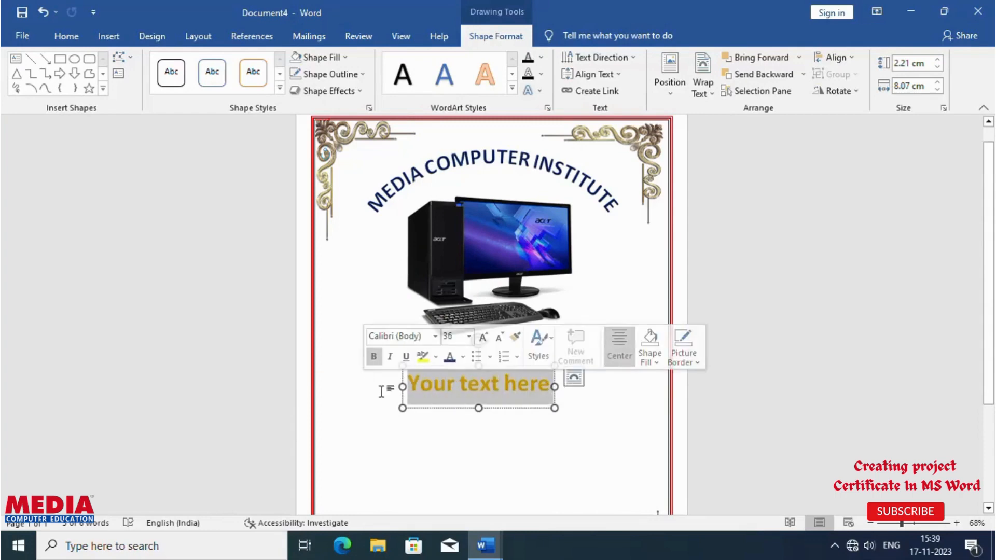
text(PR)
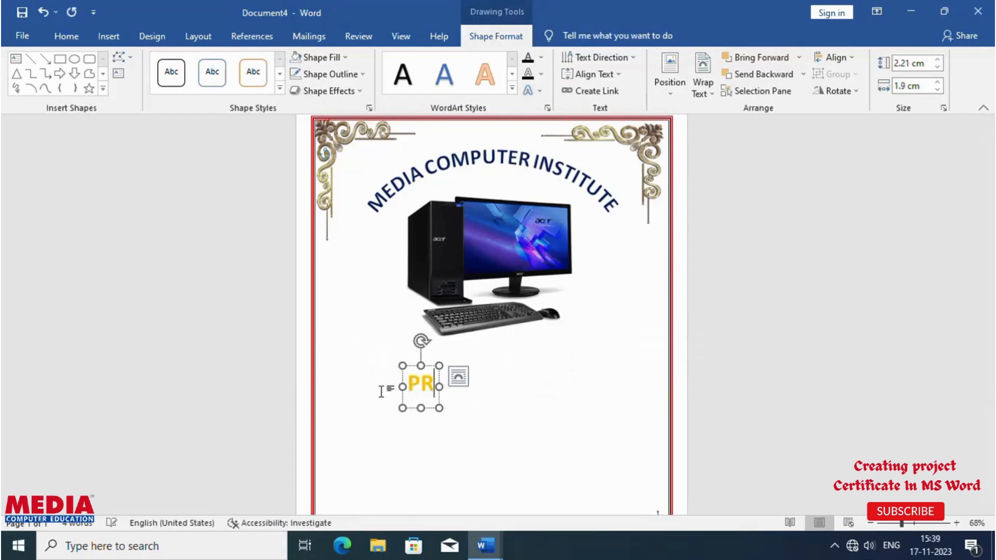
text(OJEC)
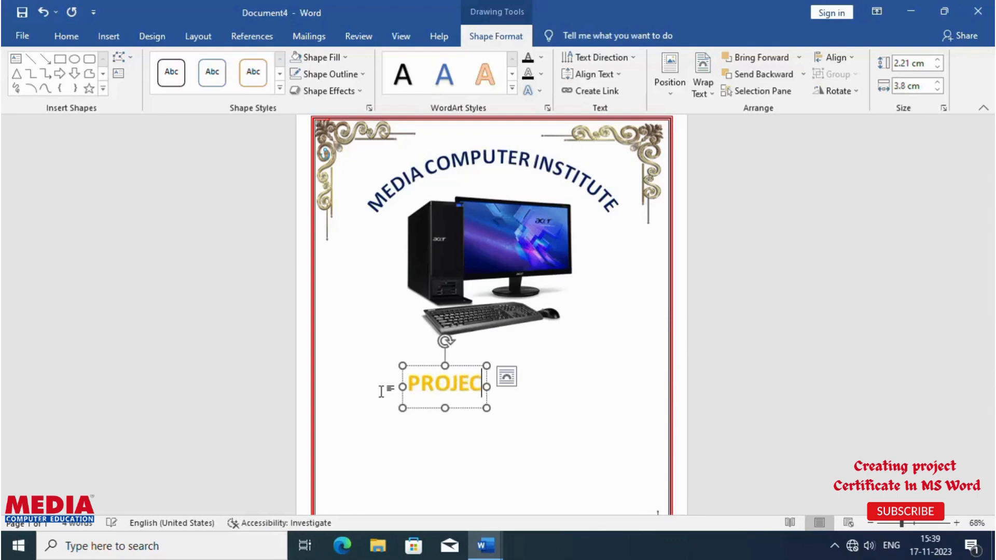
text(T WORK)
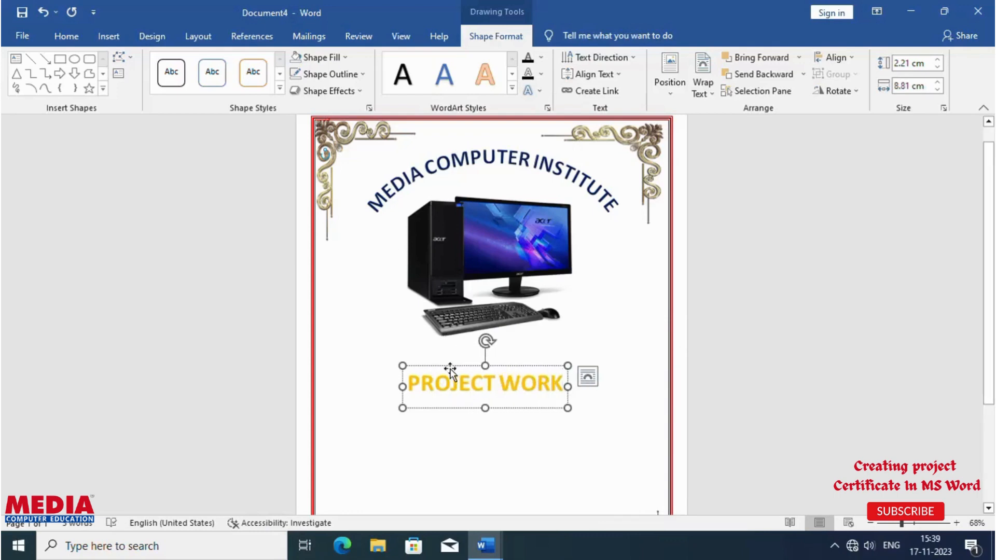
- Recolour the whole PROJECT WORK text with the standard red font colour
key(shift+Left)
key(shift+Left)
key(shift+Left)
key(shift+Left)
key(shift+Left)
key(shift+Left)
key(shift+Left)
key(shift+Left)
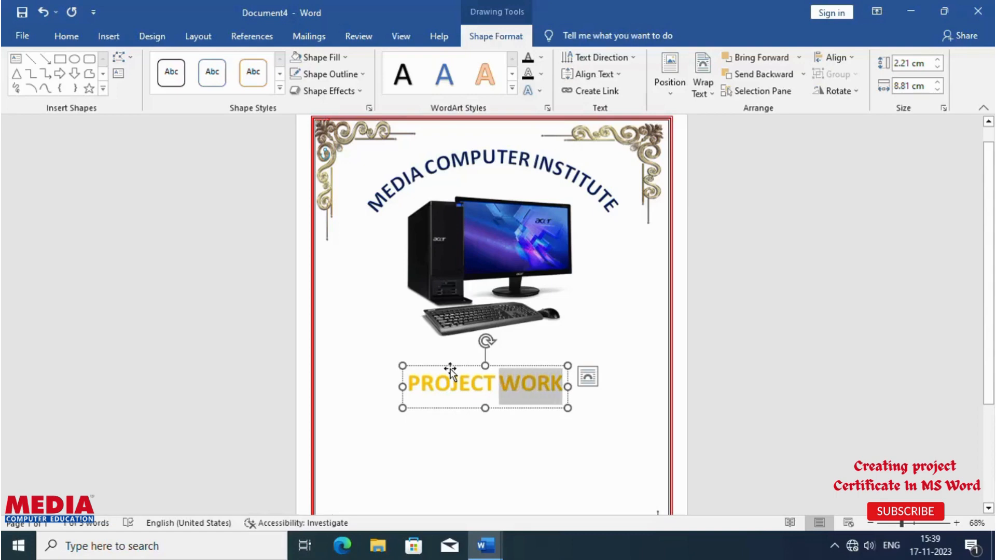
key(shift+Left)
key(shift+Left)
key(shift+Left)
key(shift+Left)
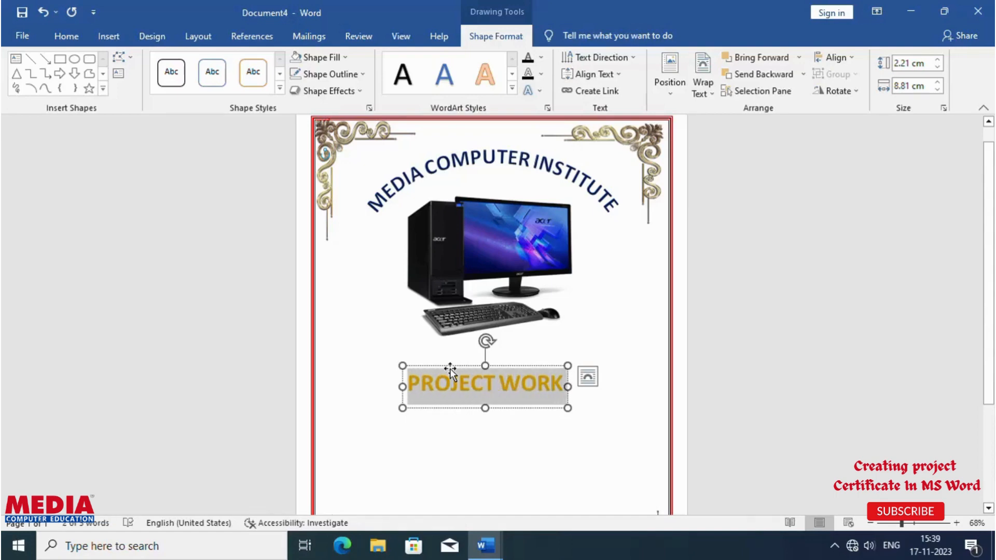
click(66, 36)
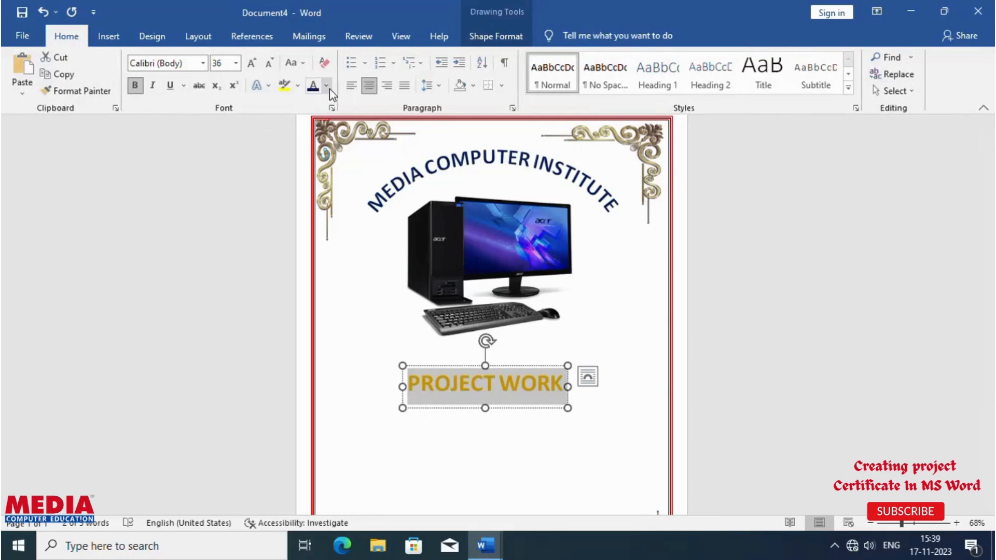
click(327, 87)
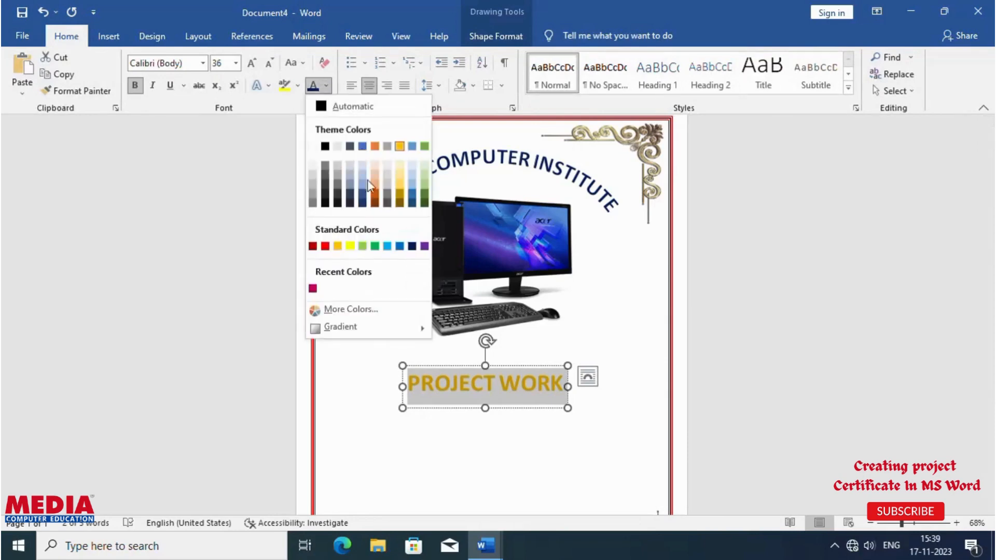
click(324, 246)
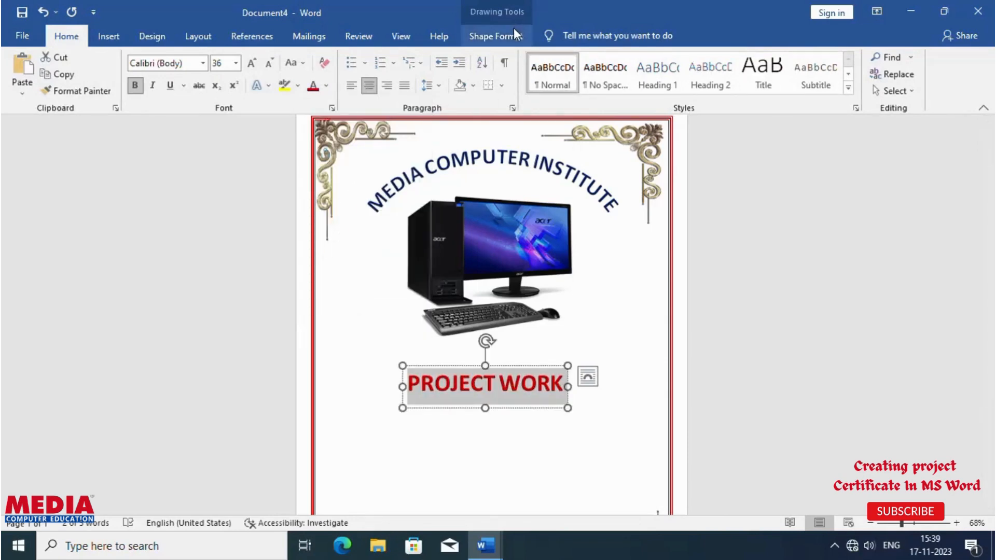
- Apply a wide yellow glow text effect to the PROJECT WORK WordArt
click(495, 36)
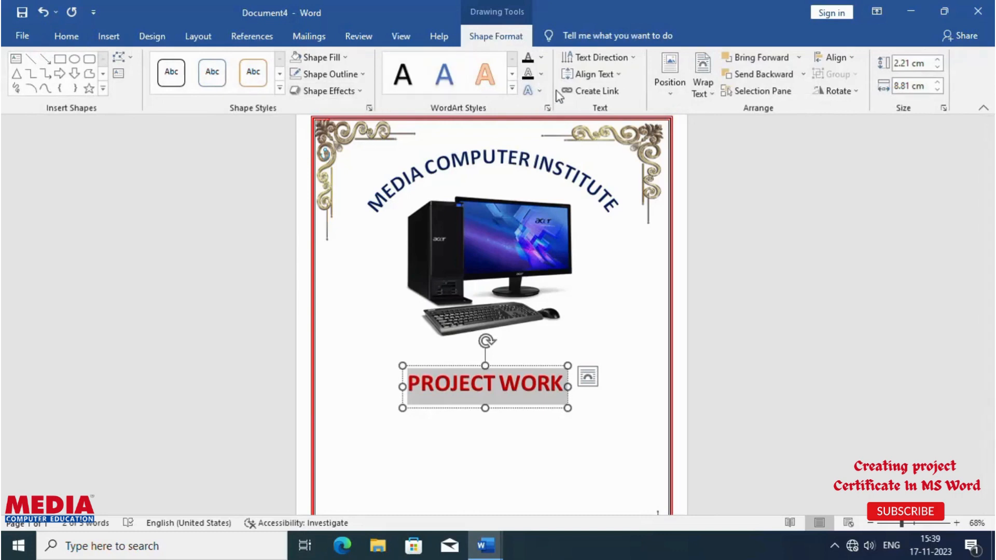
click(530, 91)
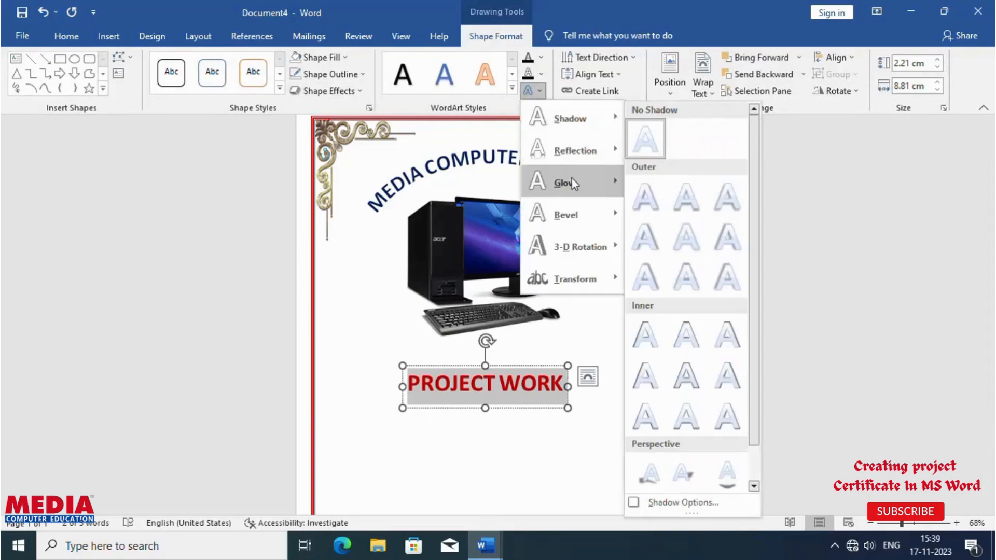
mouse_move(571, 178)
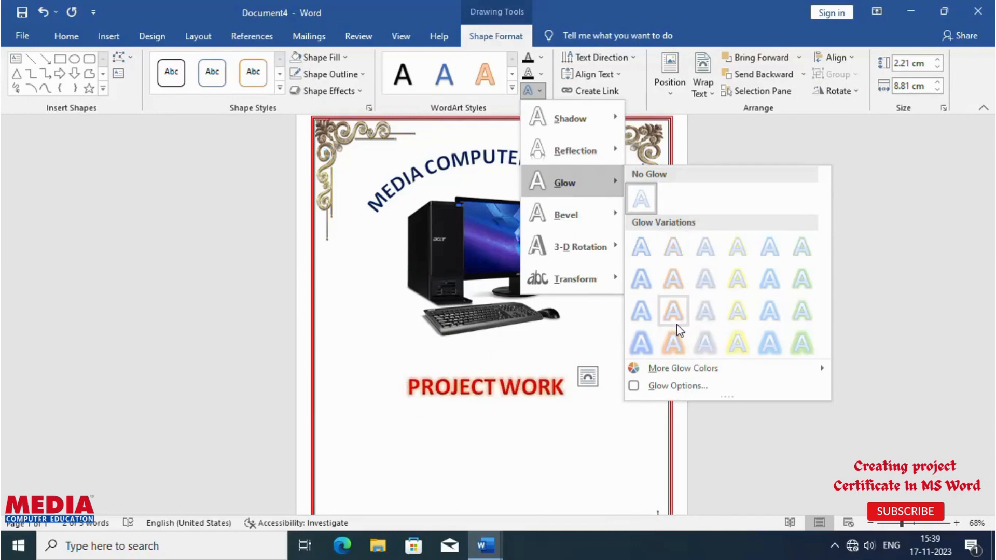
click(674, 340)
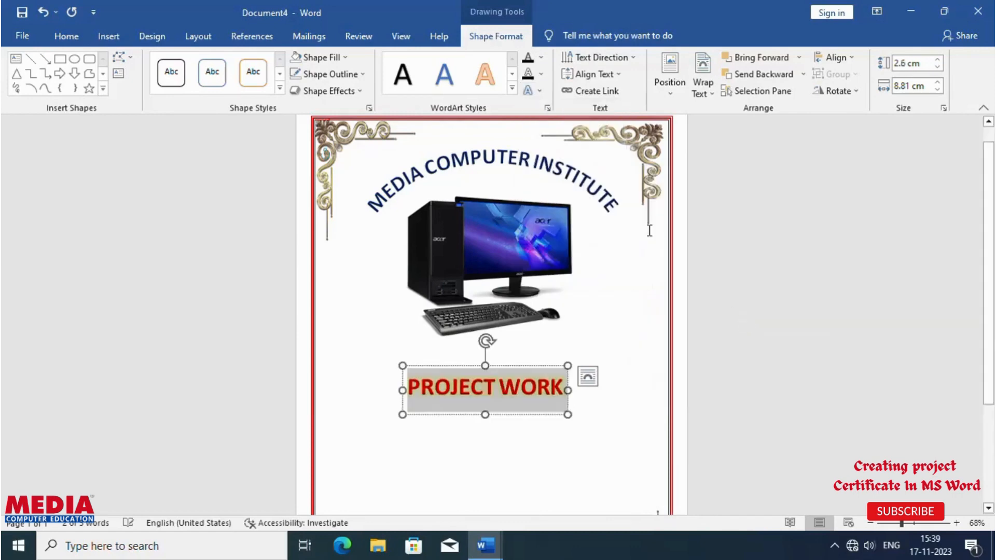
- Warp the PROJECT WORK text with the Chevron Down transform and widen its box on both sides to about 13.79 cm
click(532, 91)
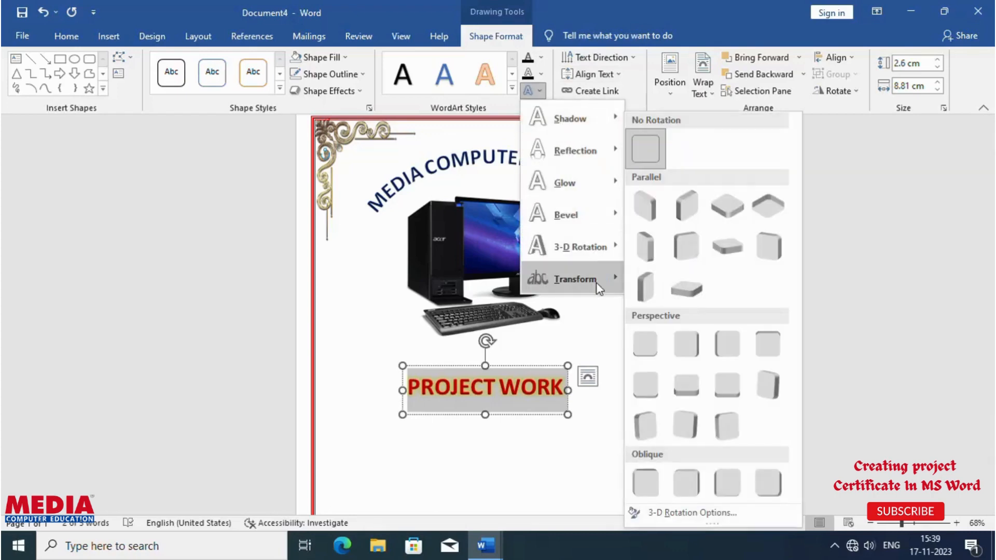
mouse_move(597, 280)
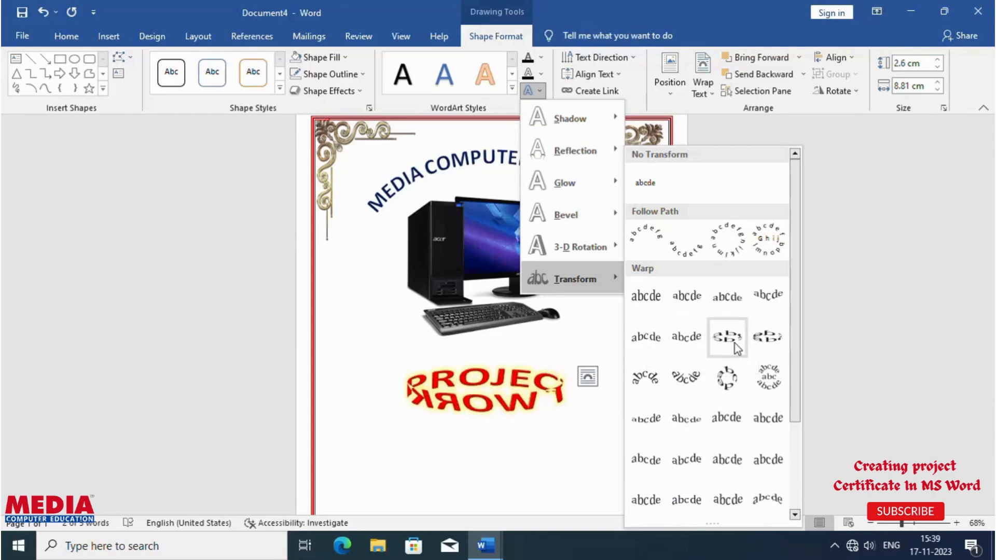
click(681, 344)
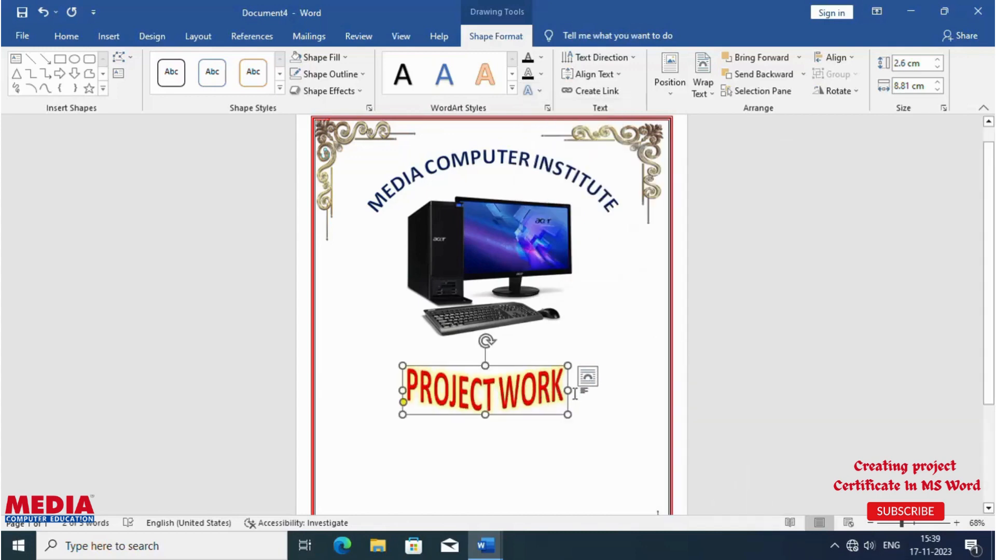
drag(568, 390, 619, 388)
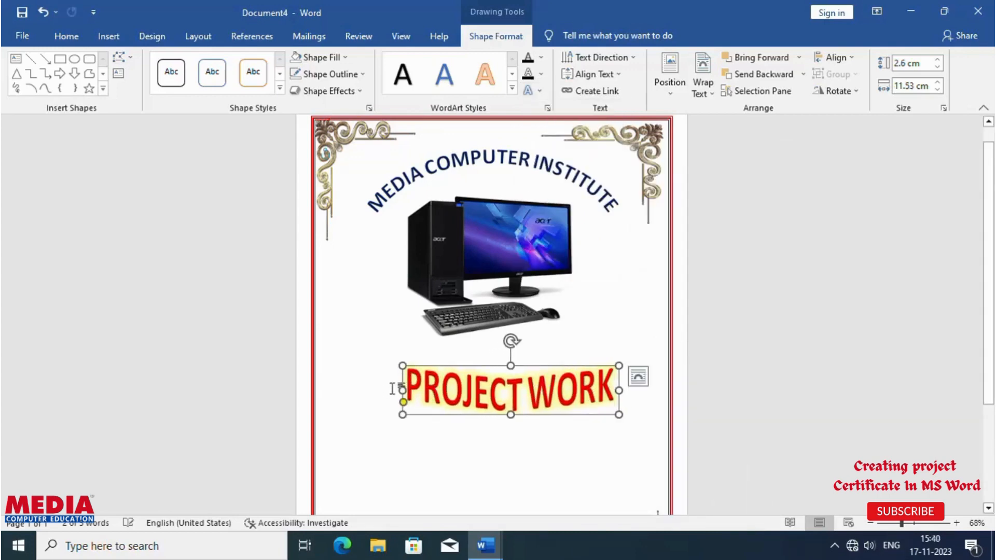
drag(403, 390, 361, 389)
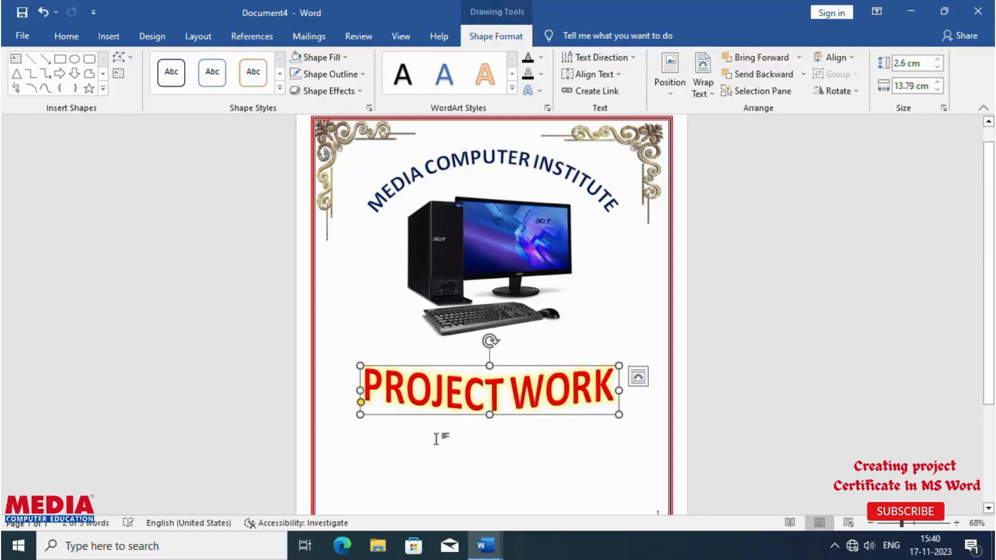
- Insert a Simple Text Box, clear its placeholder text and move it below the PROJECT WORK heading
click(462, 450)
scroll(456, 447, down, 2)
scroll(456, 447, down, 2)
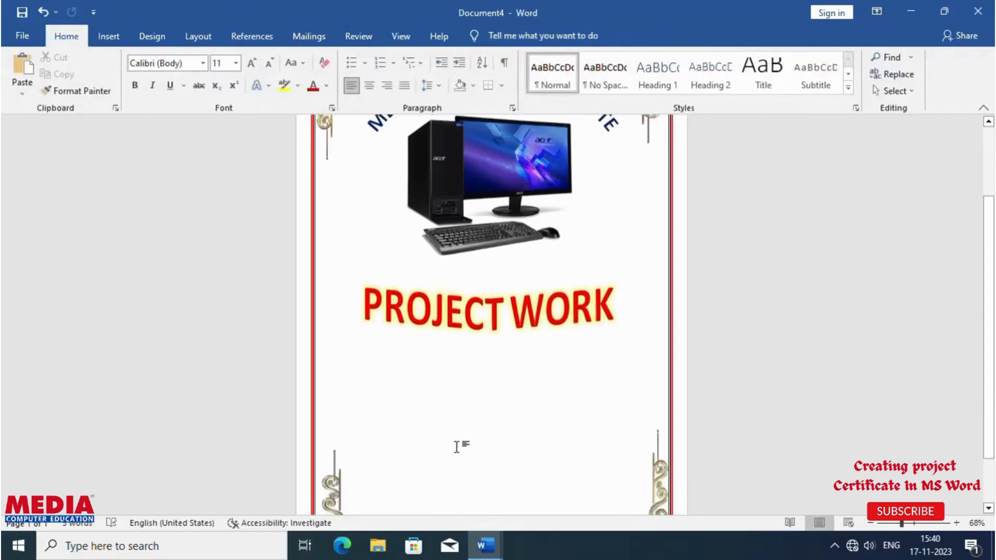
click(102, 40)
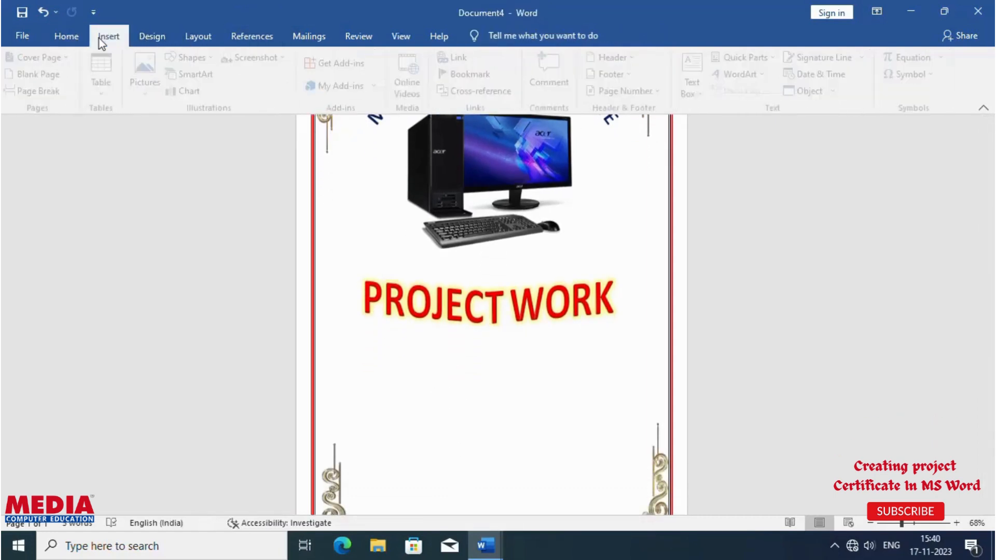
click(695, 85)
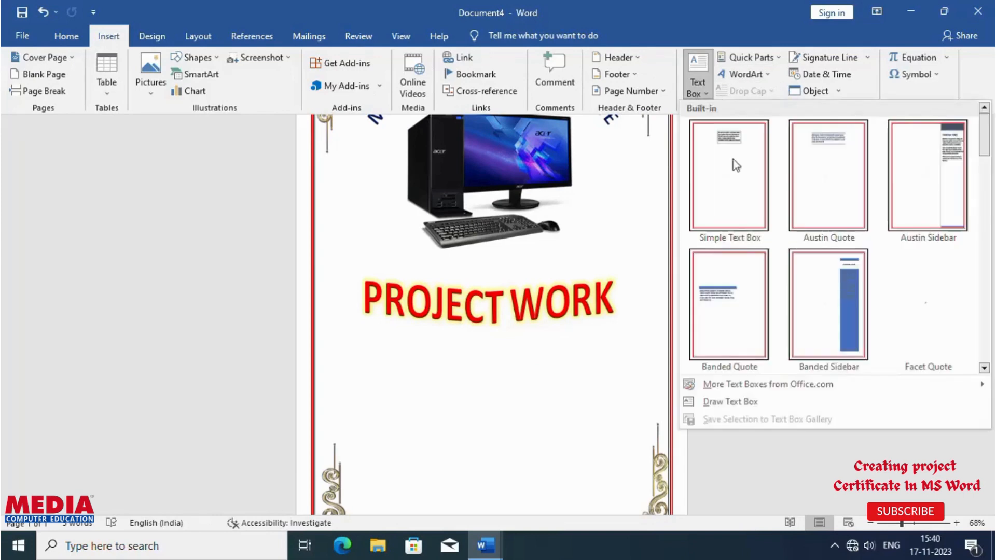
click(735, 188)
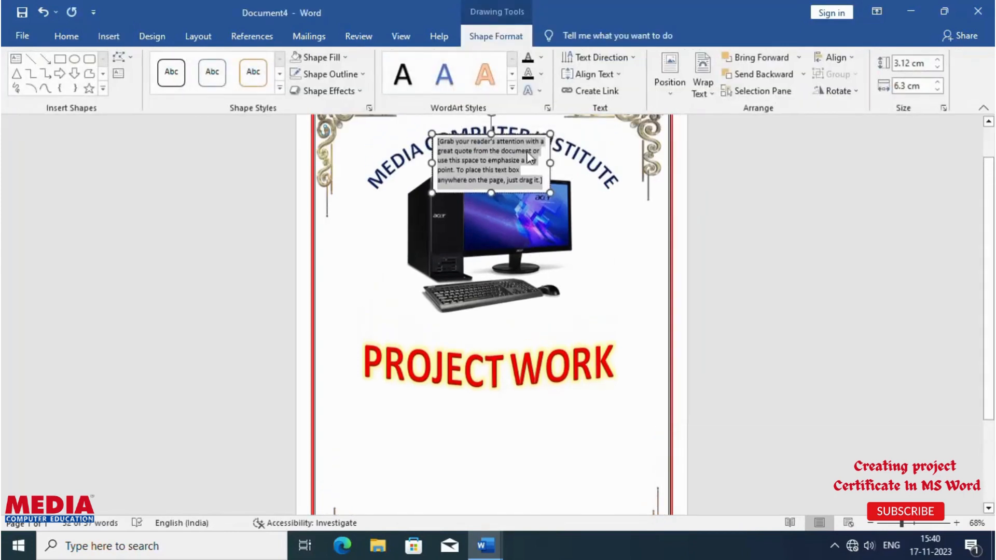
key(Delete)
drag(489, 169, 453, 417)
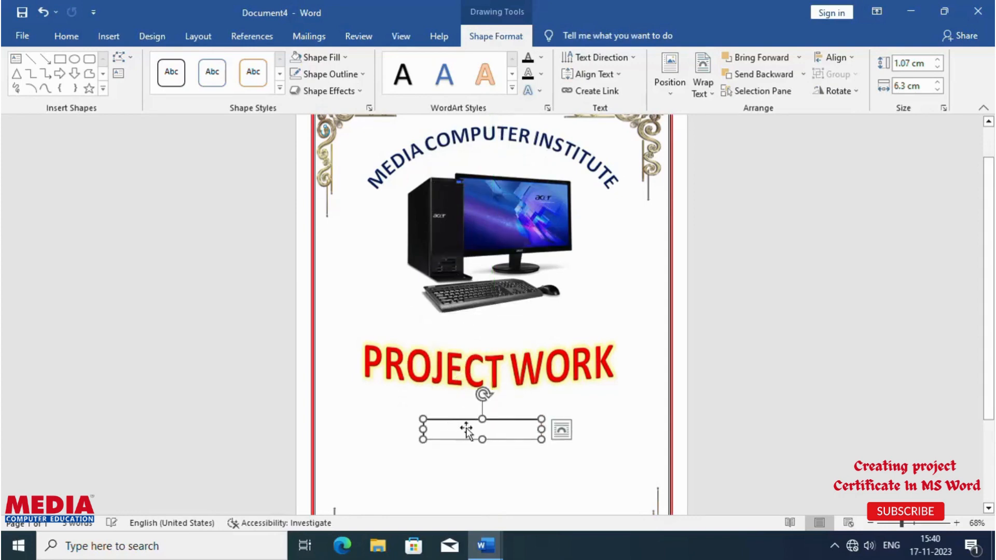
- Enlarge the empty text box to about 6.41 cm high and spread it across the page below PROJECT WORK
scroll(453, 416, down, 3)
drag(482, 375, 482, 474)
drag(542, 413, 620, 413)
drag(422, 413, 368, 414)
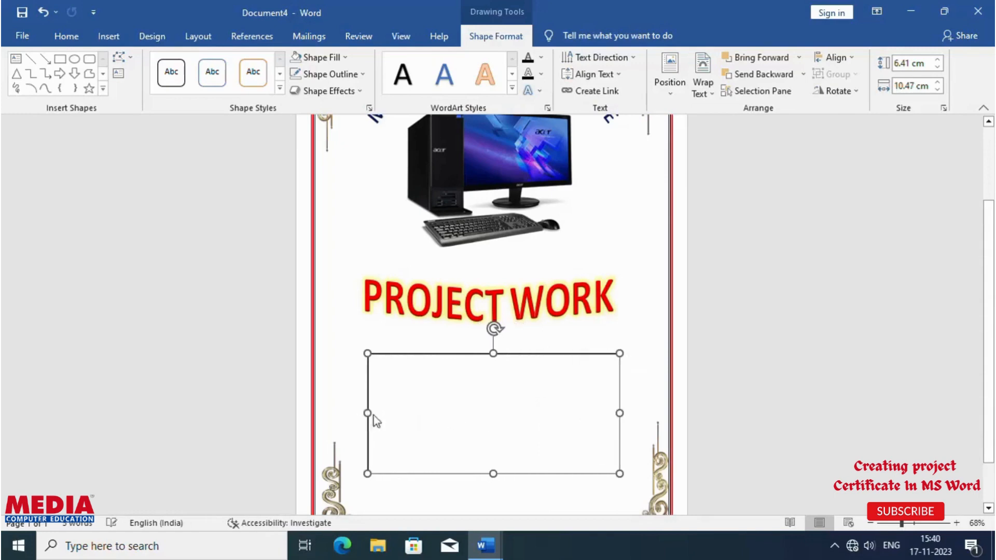
- Extend the text box upward to about 7.46 cm high and enter underscored blanks for Session 20__ to 20__, Name, Class, Roll no and Subject
drag(493, 353, 493, 333)
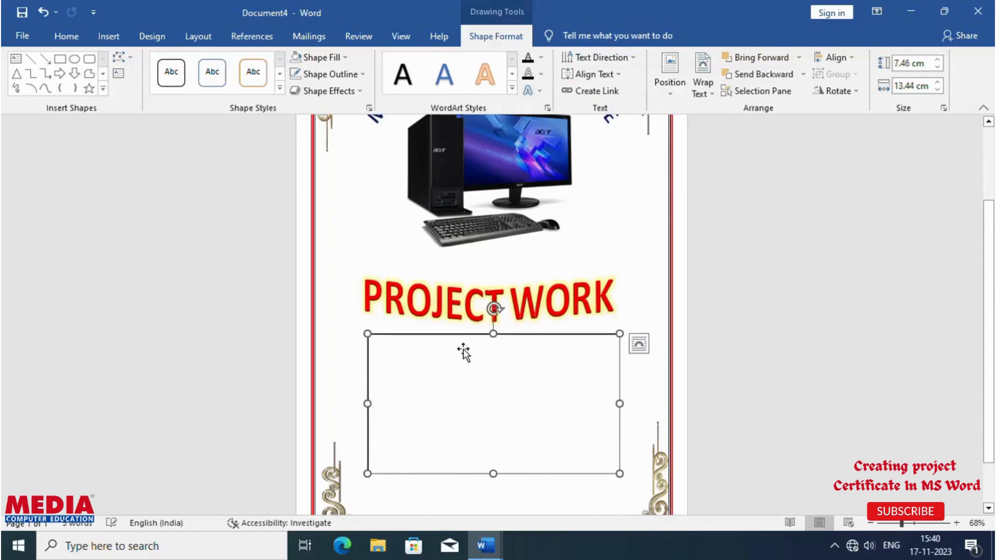
click(392, 354)
text(sessio)
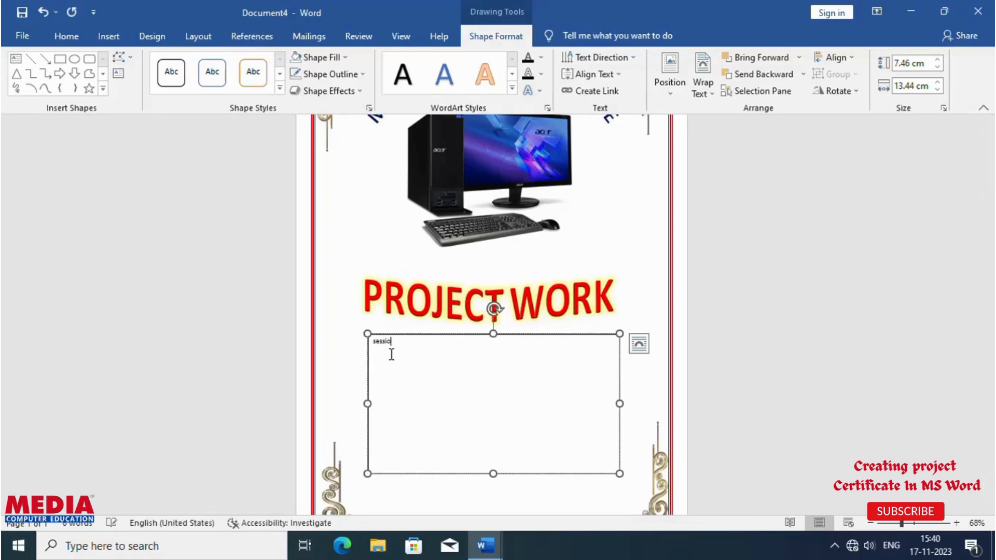
text(n)
text(_______________________)
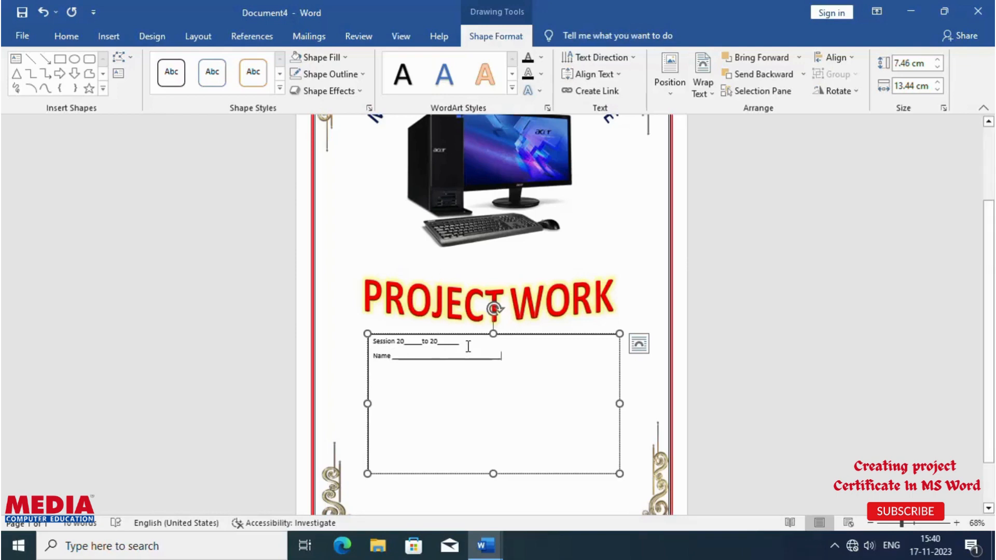
text(___________)
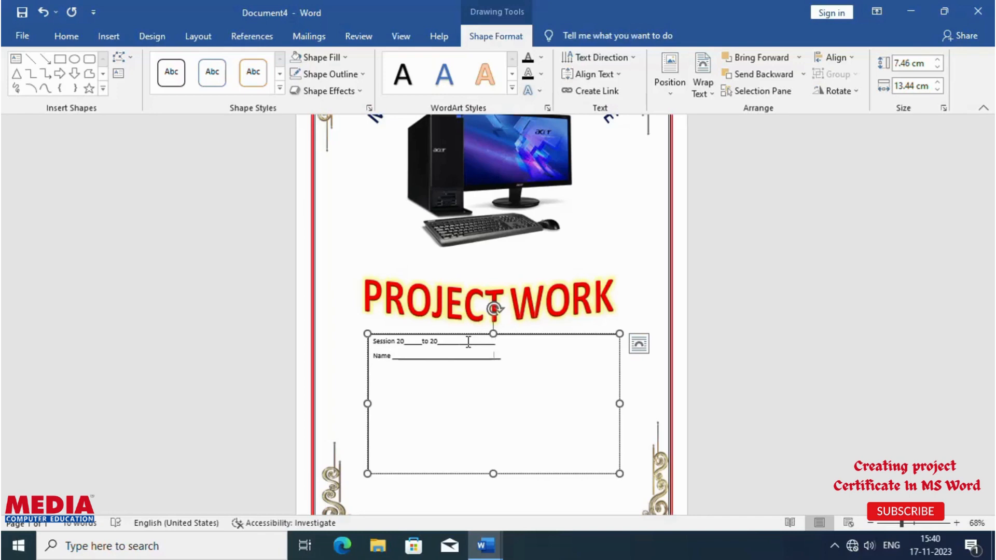
key(Return)
text(class ____________________________)
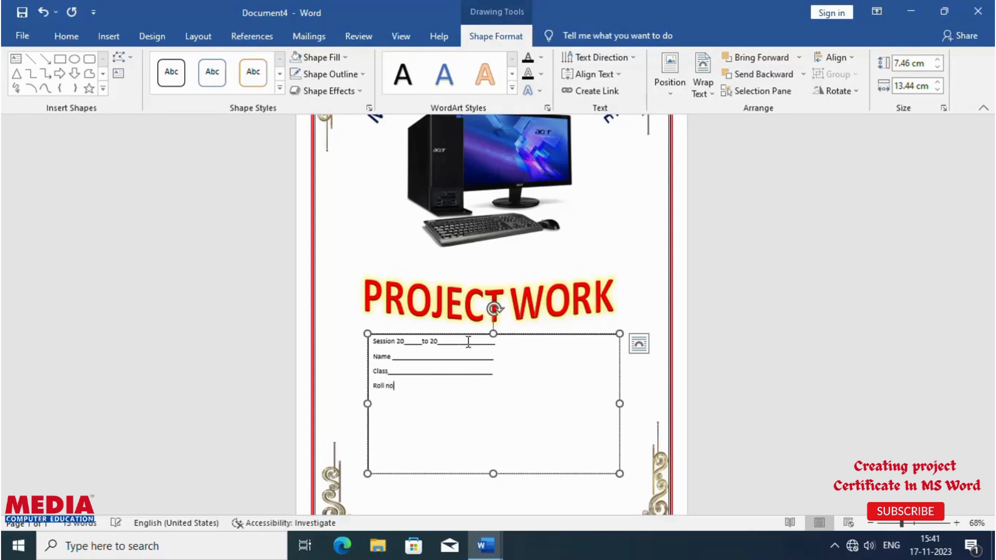
text(_____________________)
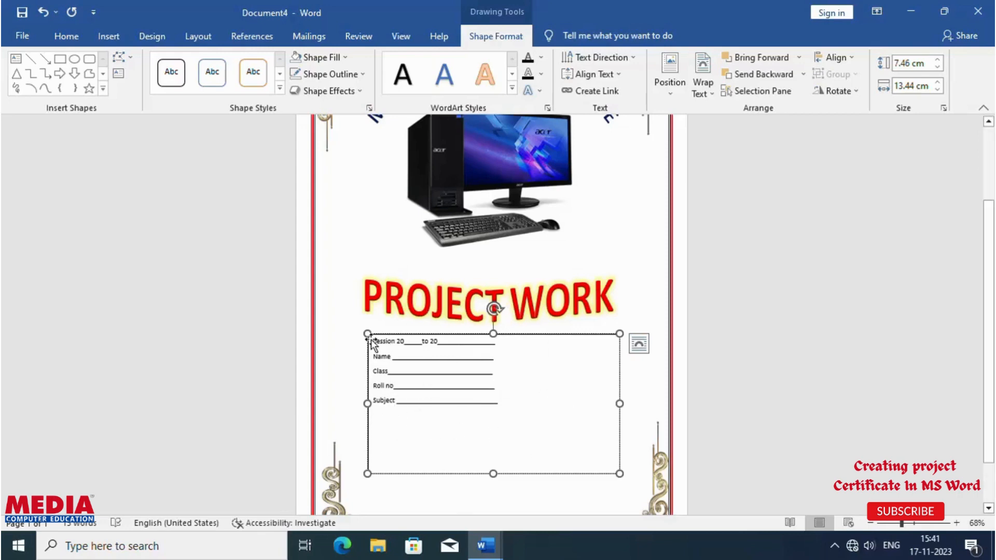
- Format all the detail lines in the text box as bold 16 pt Agency FB
drag(375, 344, 500, 451)
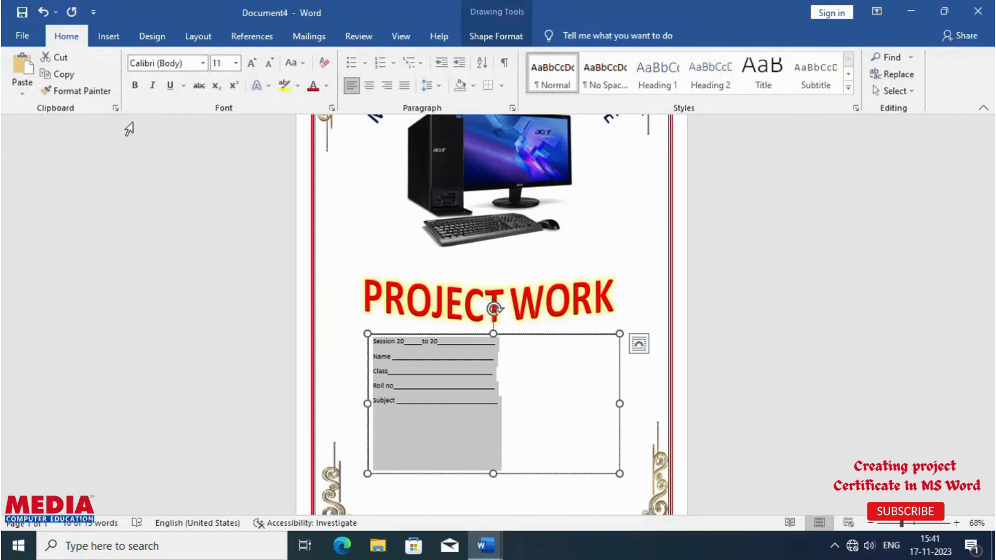
click(256, 67)
click(256, 66)
click(256, 66)
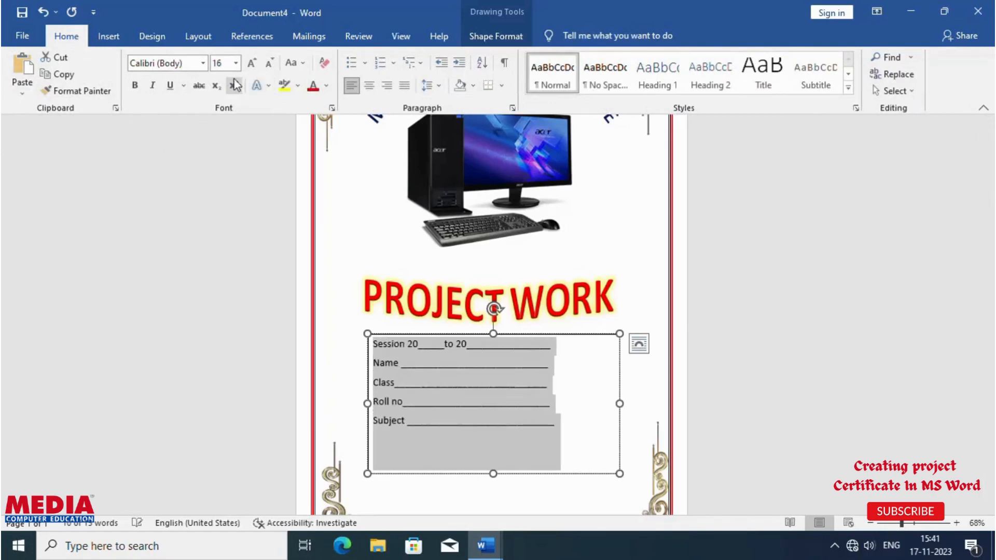
click(135, 85)
click(203, 64)
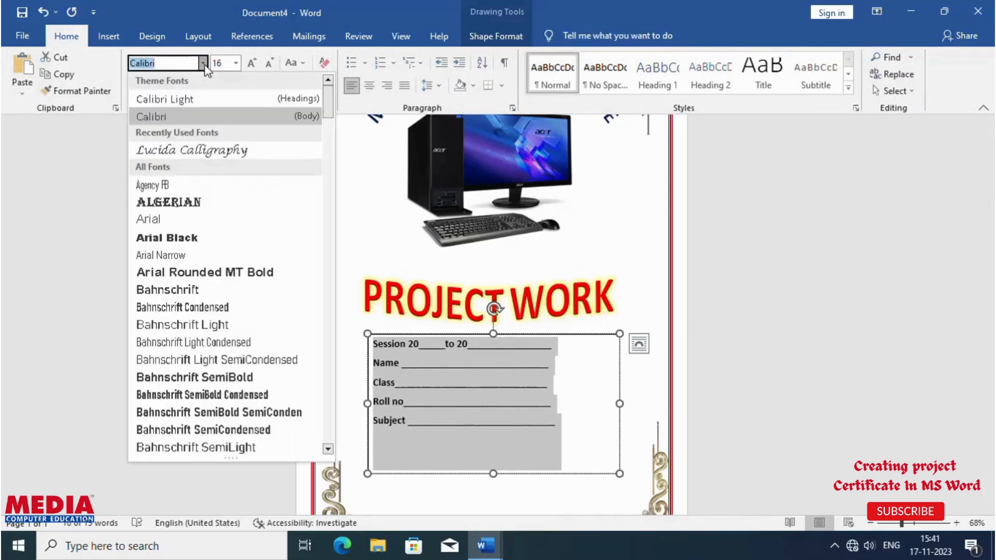
click(196, 187)
- Extend the text box downward to about 9.53 cm high and add a line below Subject with underscored Date: and Sign blanks at opposite ends
scroll(616, 457, down, 2)
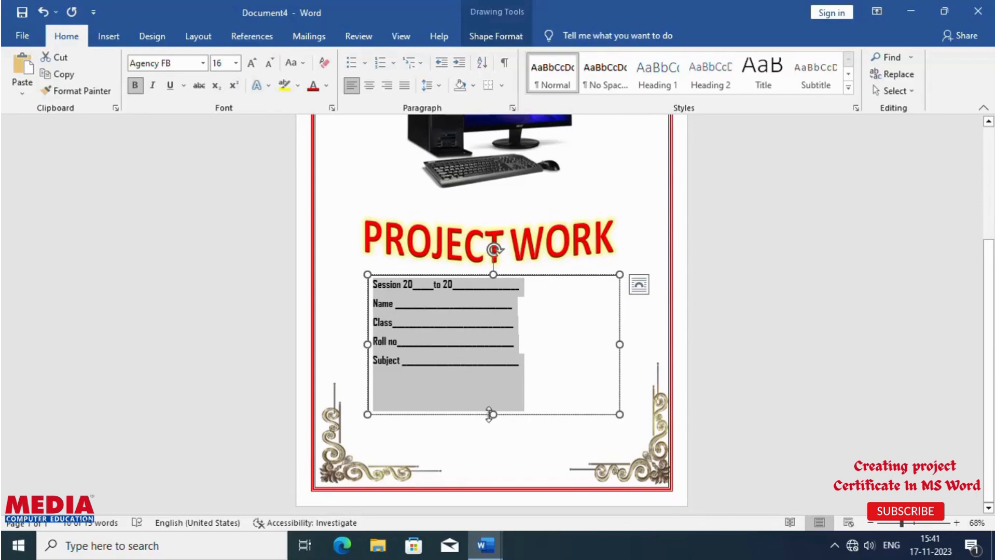
drag(493, 414, 493, 452)
click(381, 423)
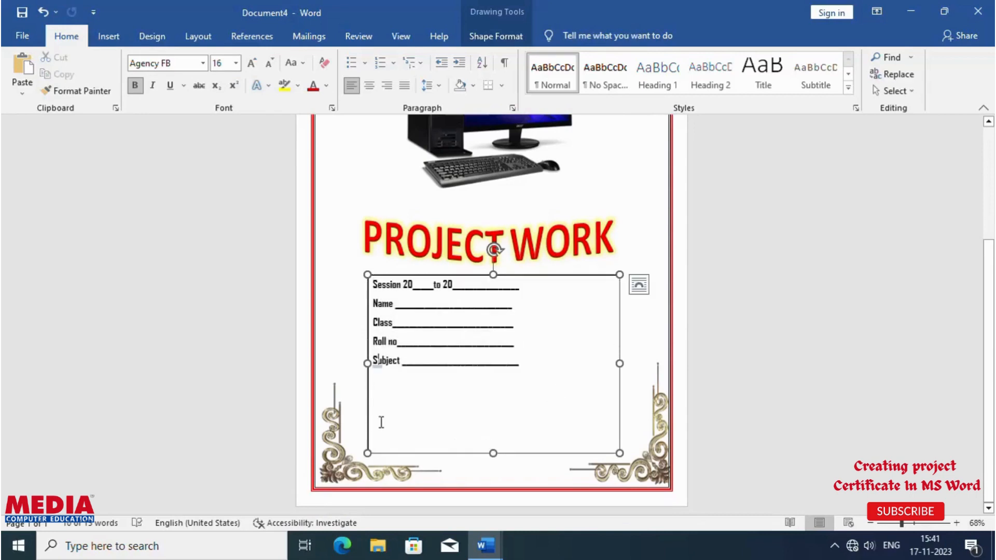
double_click(381, 422)
click(527, 352)
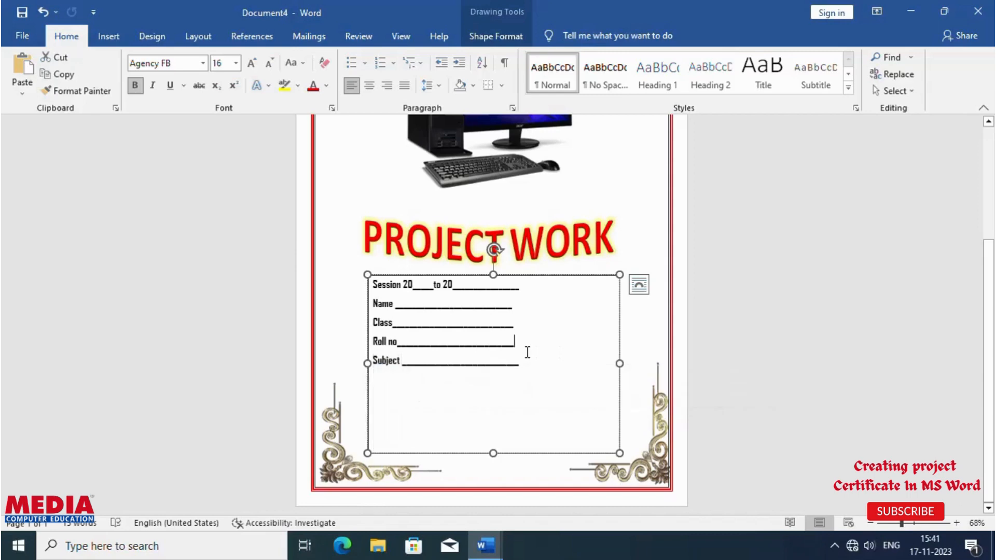
key(Return)
key(Return)
key(Return)
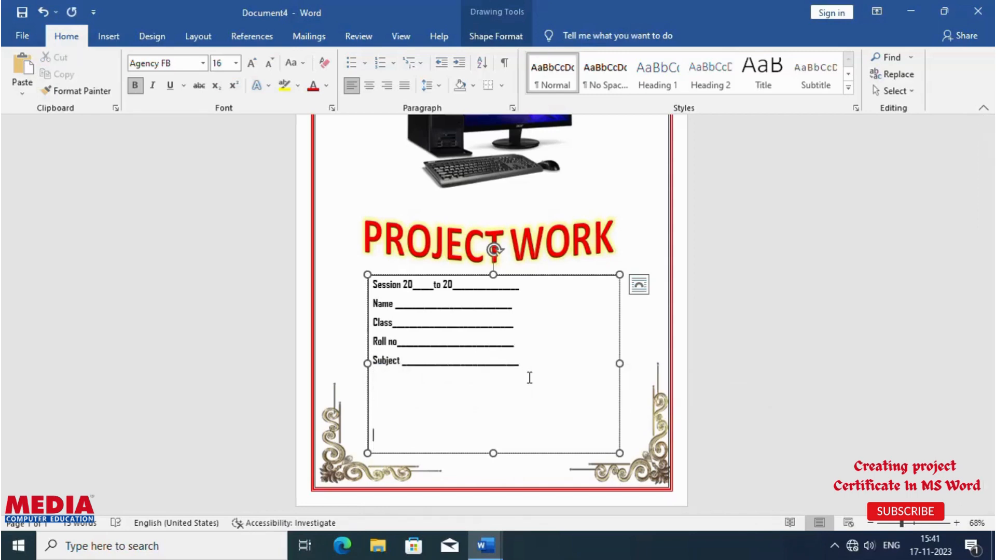
text(Dat)
text(n____)
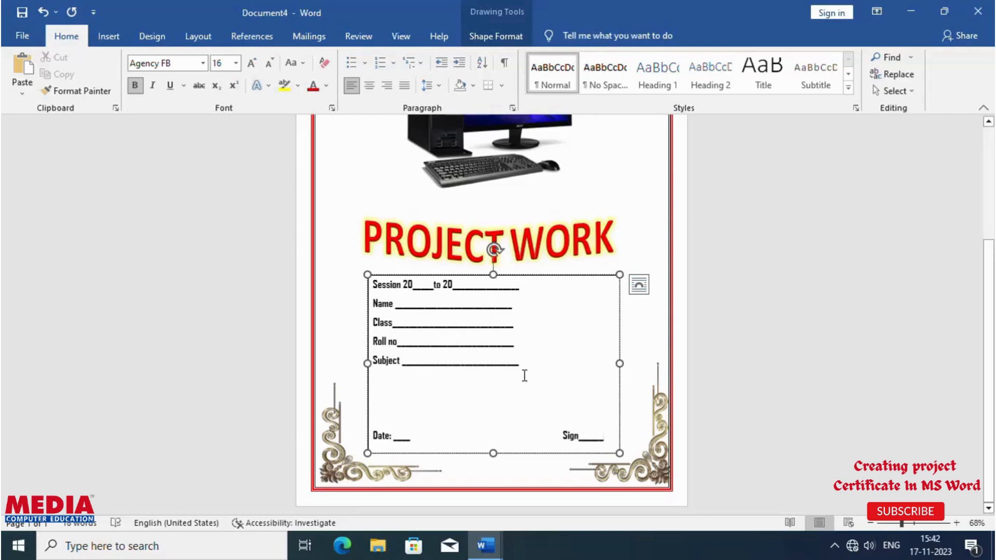
- Remove the outline from the details text box and deselect it
click(620, 321)
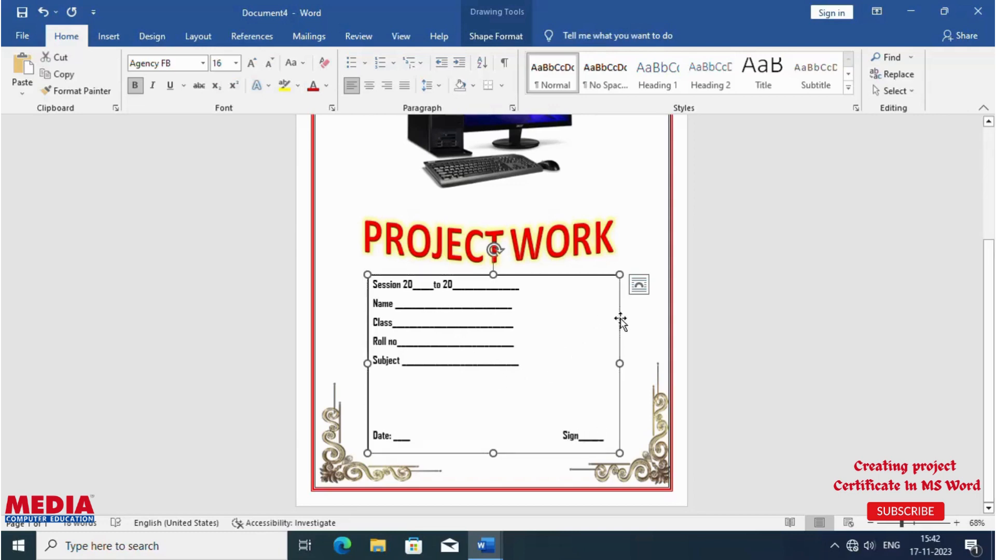
click(494, 36)
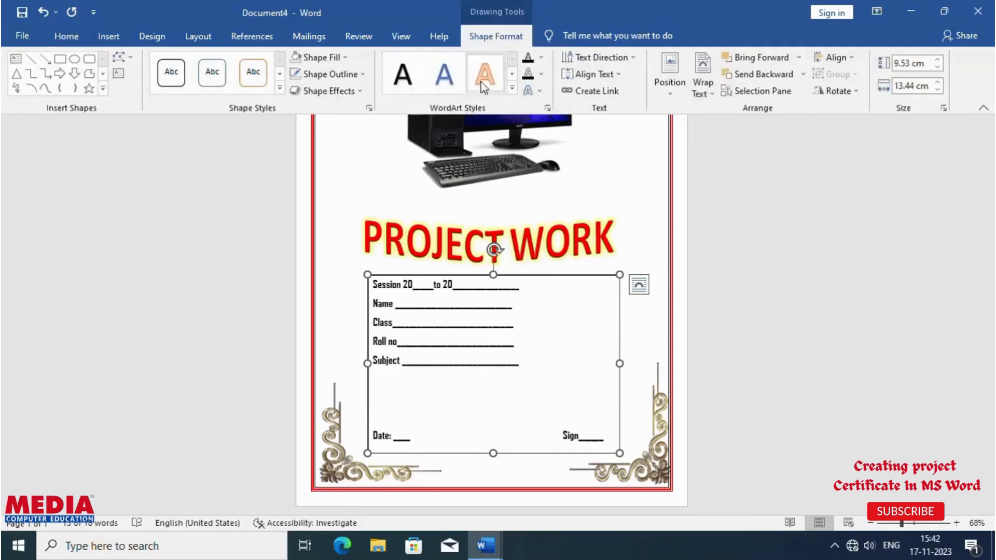
click(351, 74)
click(322, 280)
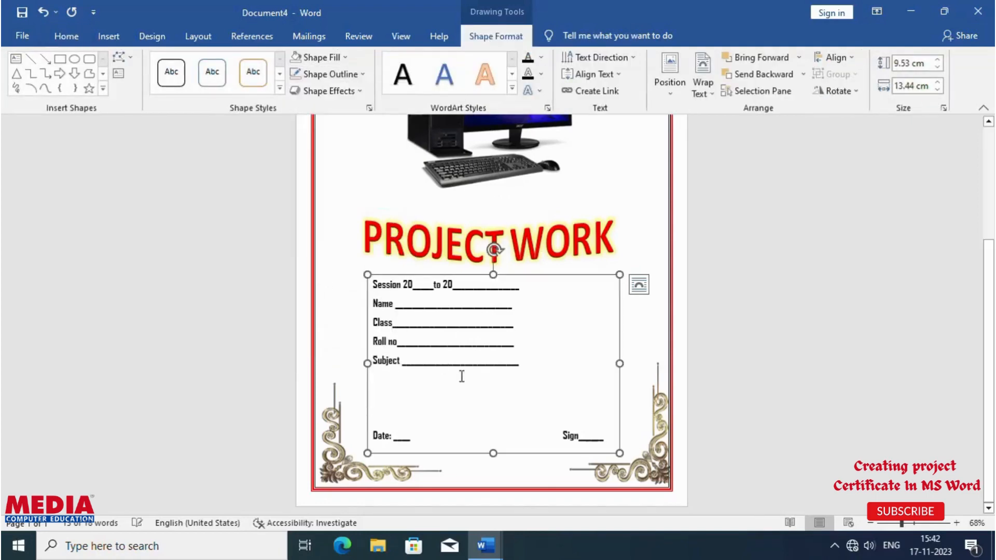
click(624, 205)
scroll(624, 206, up, 3)
scroll(621, 269, down, 2)
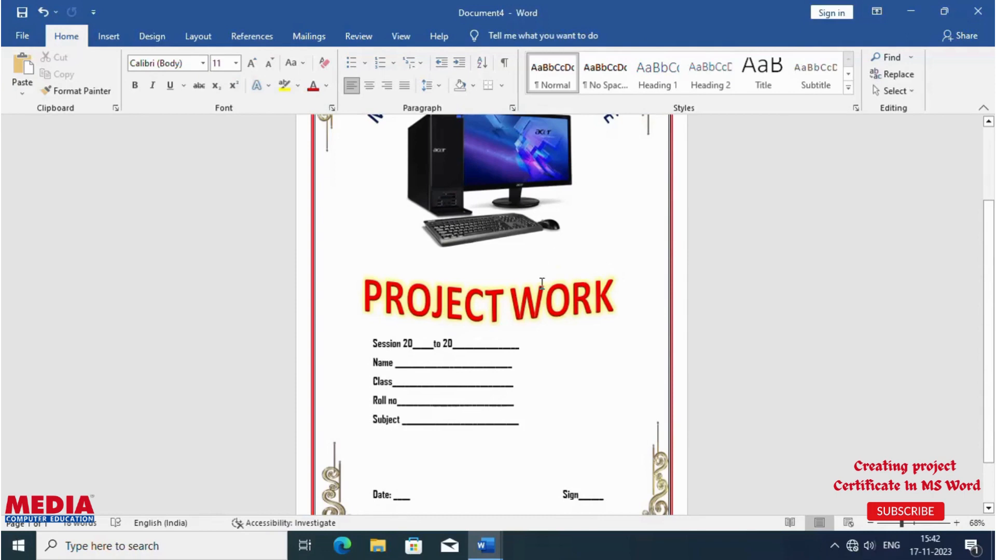
ctrl+scroll(476, 291, down, 4)
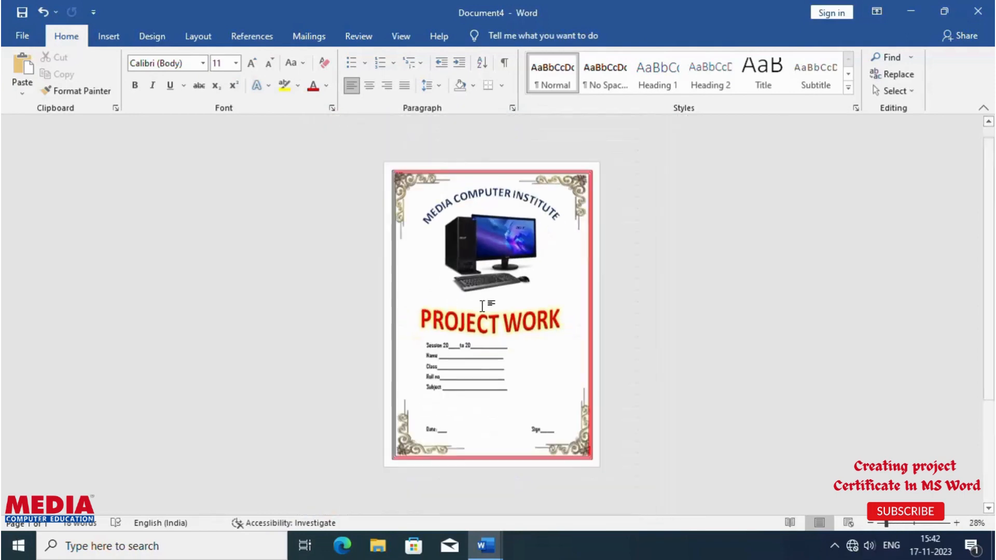
ctrl+scroll(482, 306, up, 2)
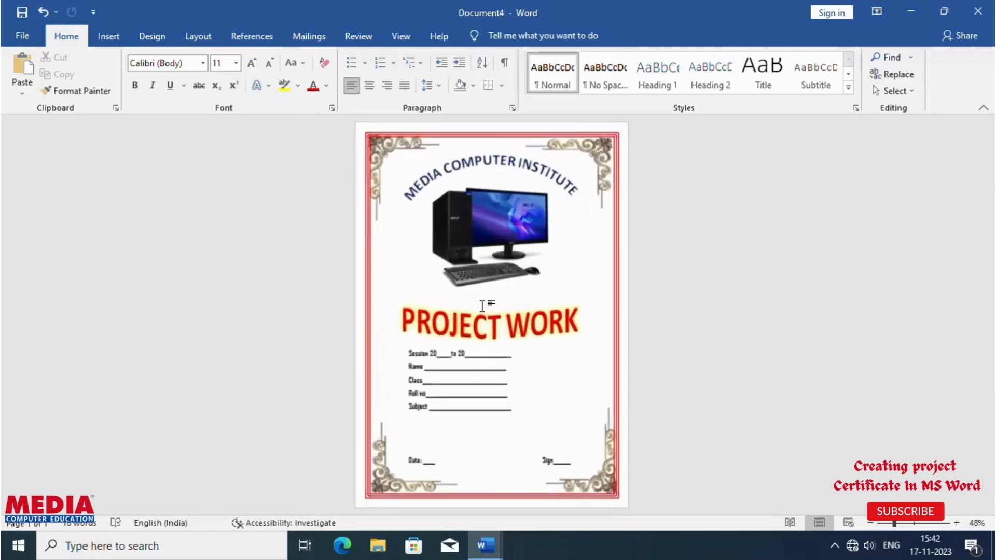